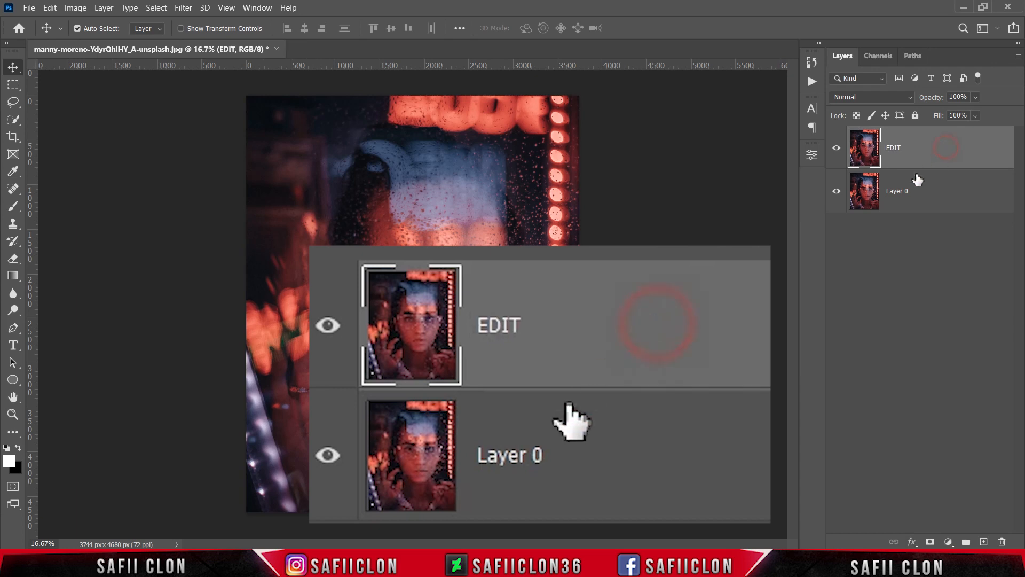
Rename the Layer 0 layer as ORIGINAL.
click(900, 193)
double_click(900, 194)
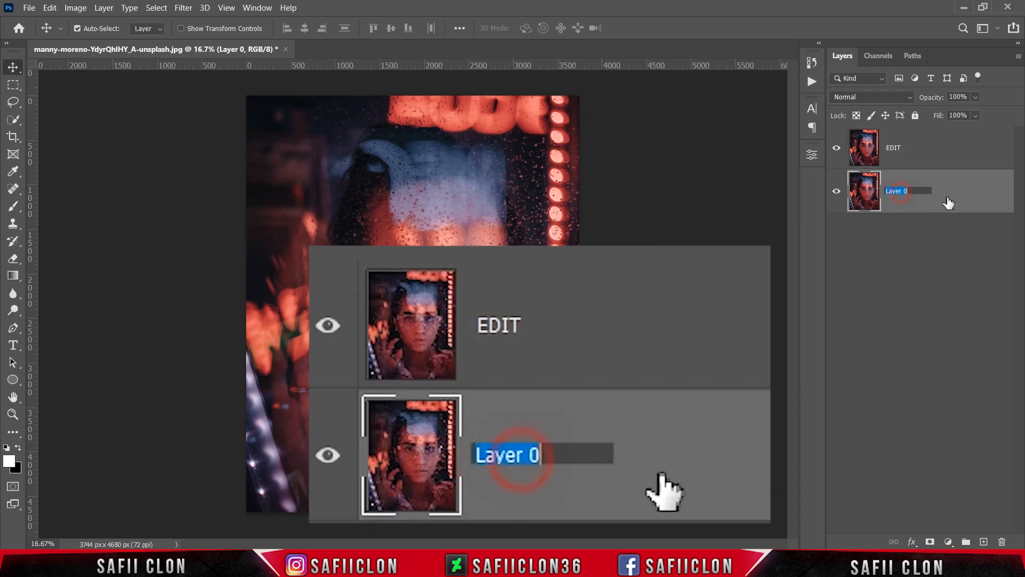
text(ORIGINAL)
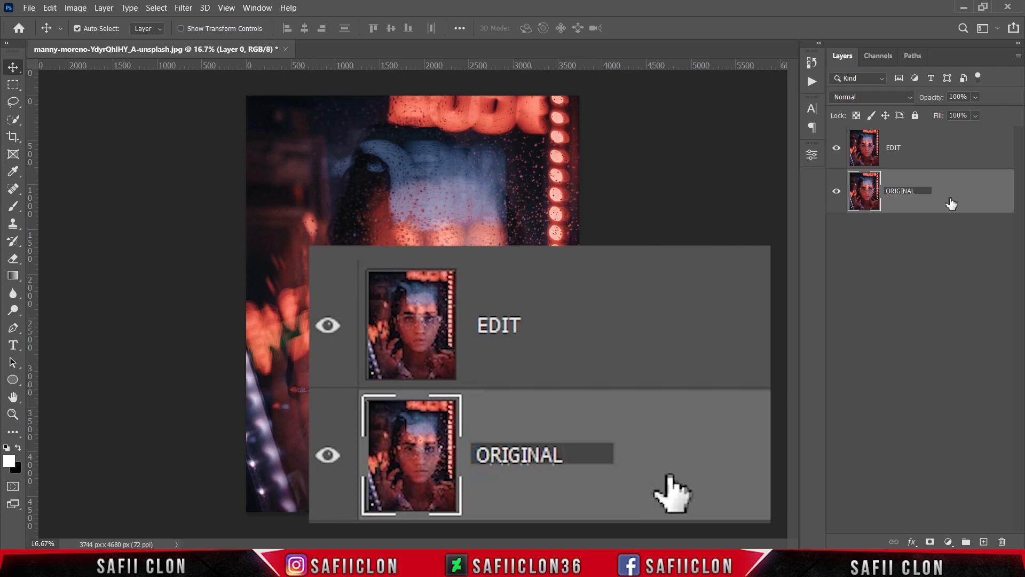
click(952, 203)
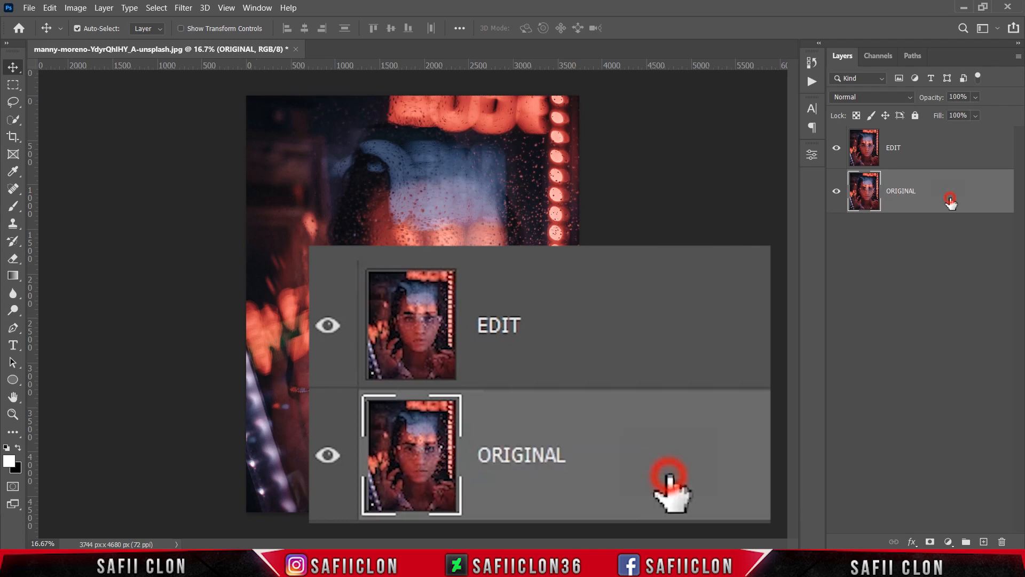
Convert the EDIT layer to a smart object.
click(926, 154)
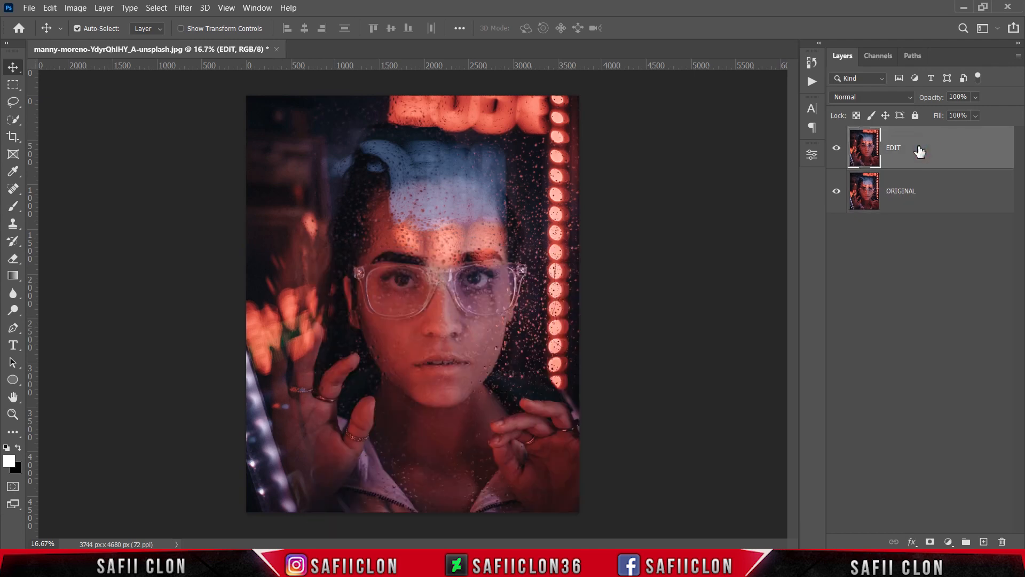
right_click(919, 147)
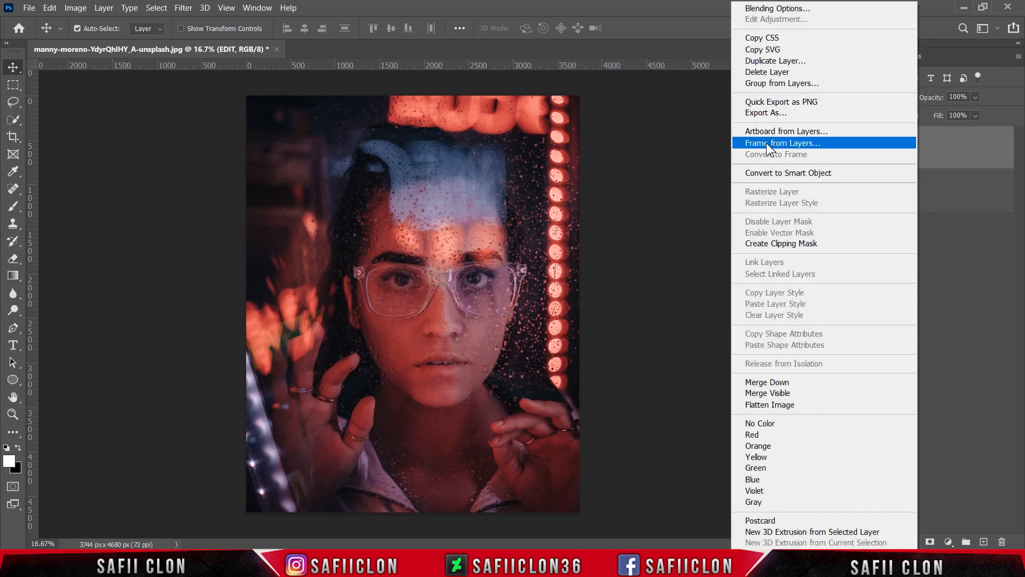
click(763, 177)
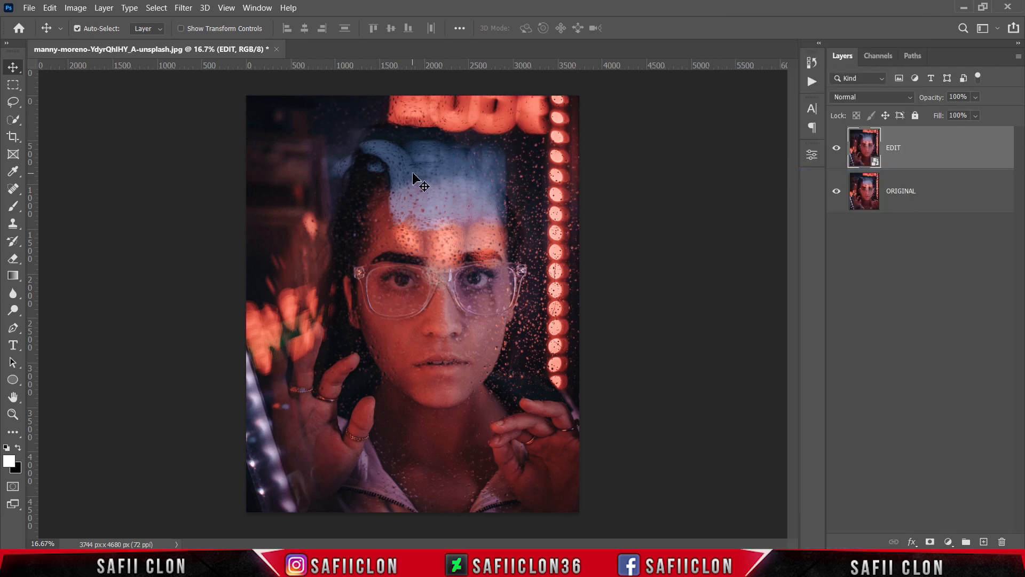
Open the Camera Raw Filter on the EDIT layer and set Temperature to -39 and Tint to -22.
click(184, 8)
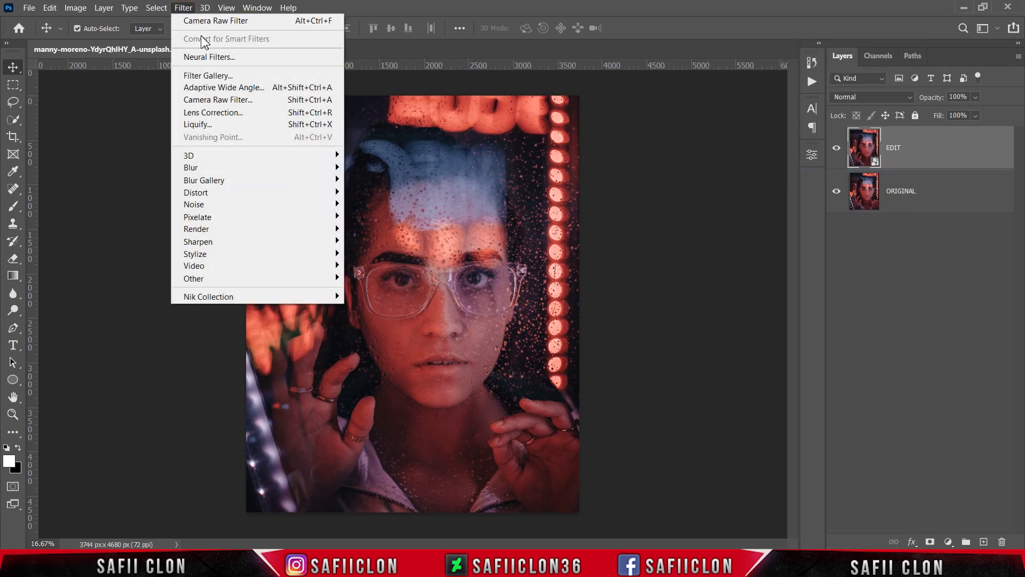
click(240, 102)
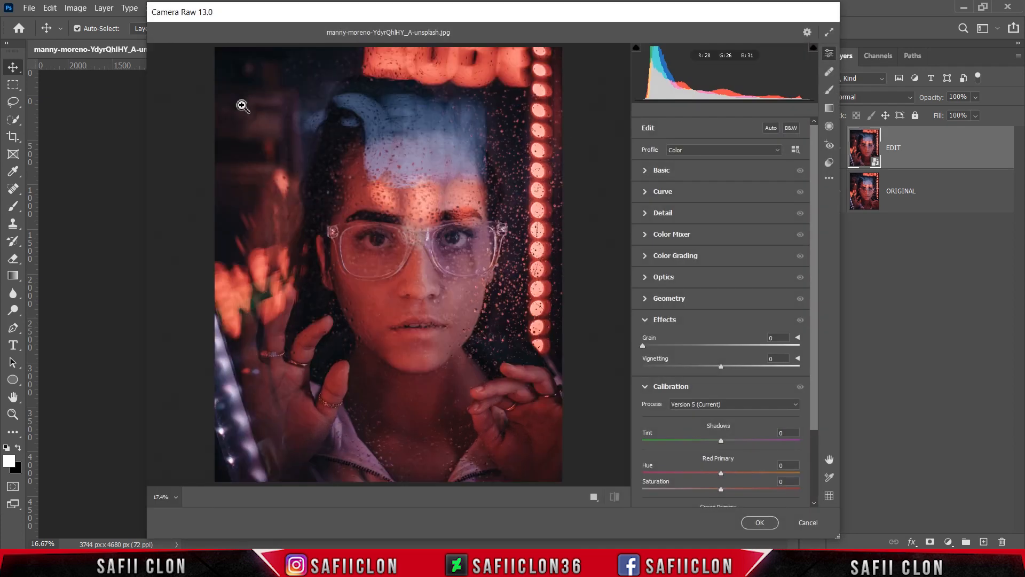
click(703, 180)
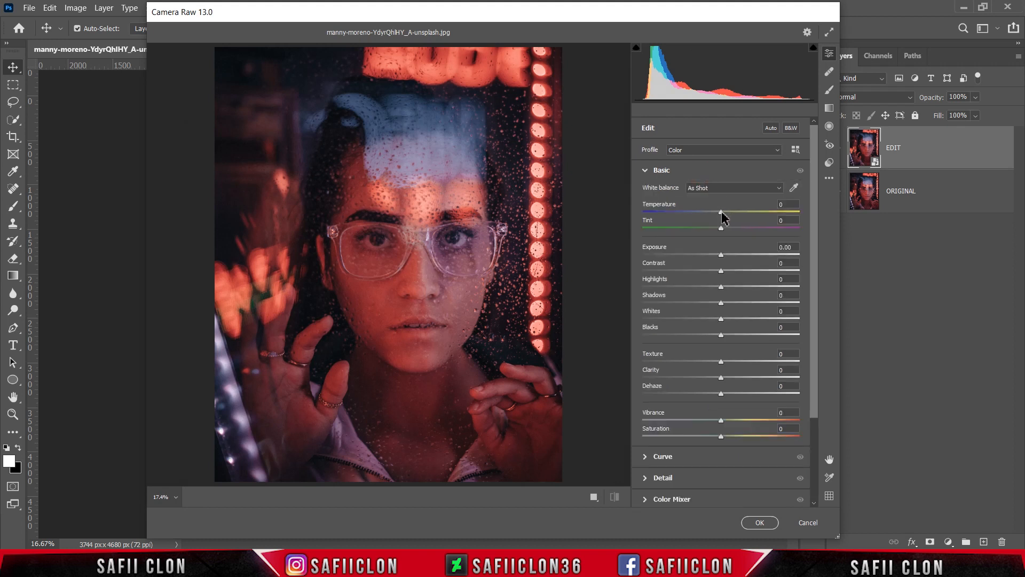
mouse_move(723, 216)
mouse_down()
mouse_move(694, 212)
mouse_move(713, 231)
mouse_up()
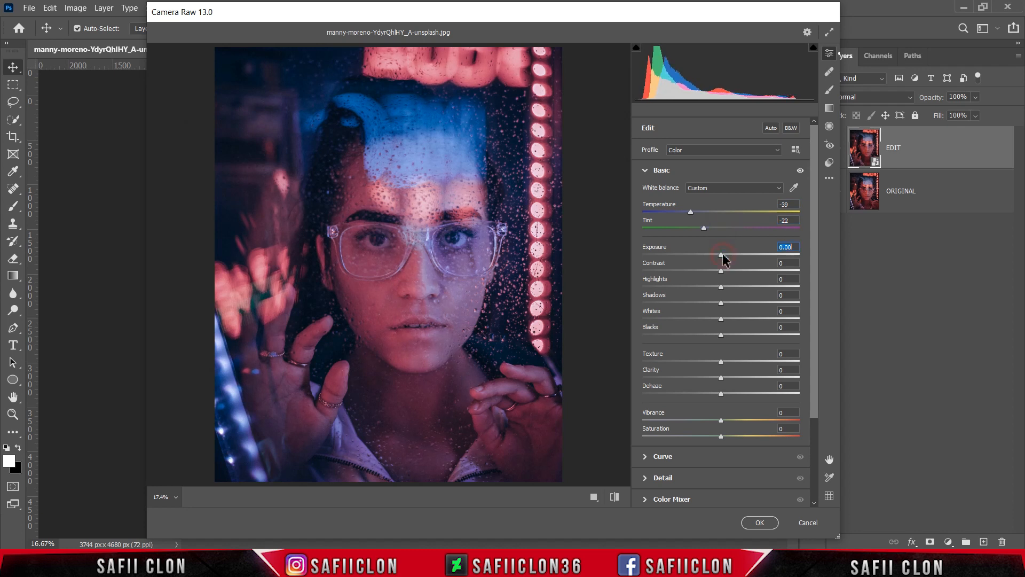
Set Exposure to +0.40, Highlights to -27, Shadows to +83, Whites to +14 and Blacks to +86.
drag(723, 255, 730, 255)
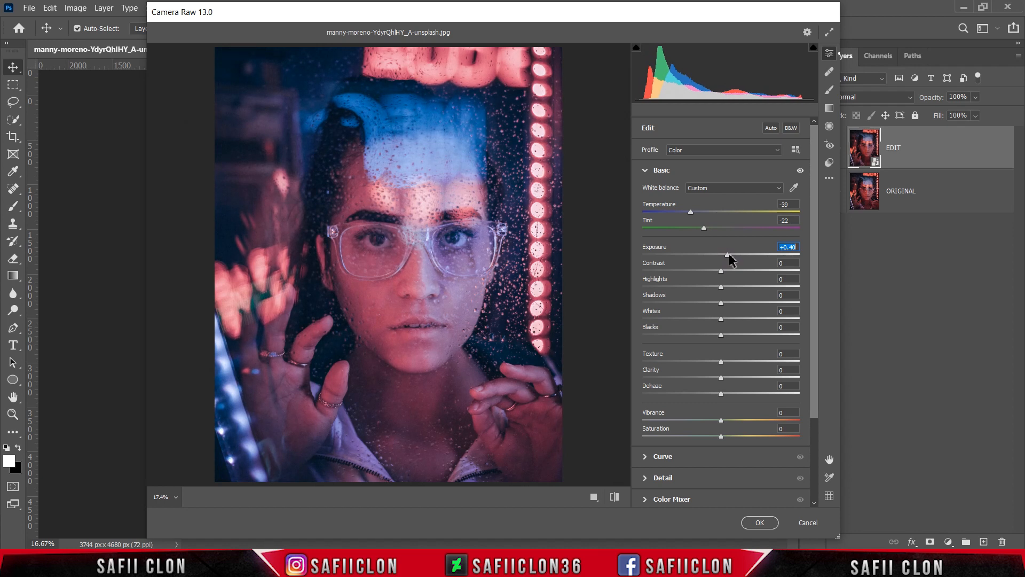
drag(722, 288, 775, 306)
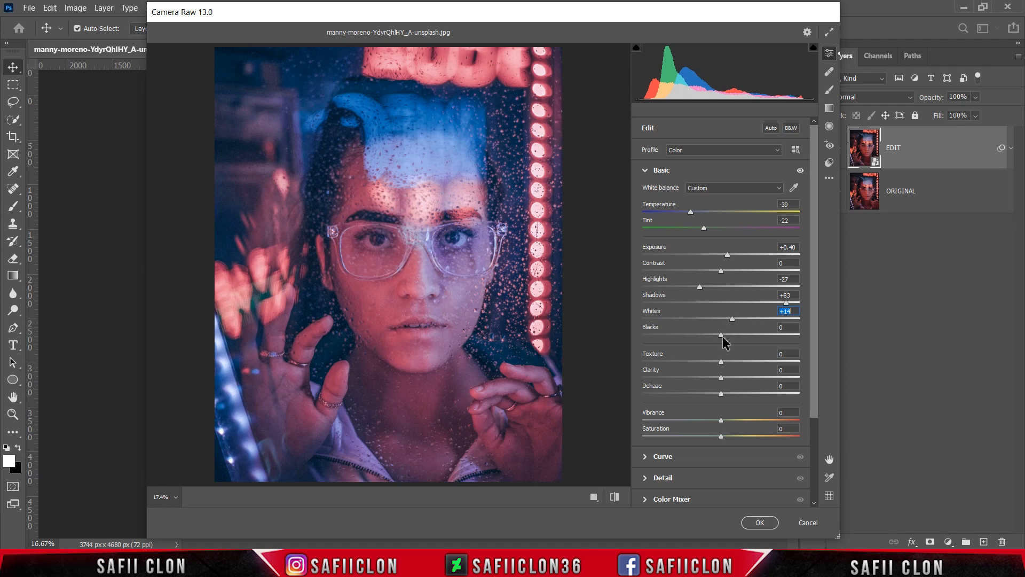
drag(722, 337, 793, 338)
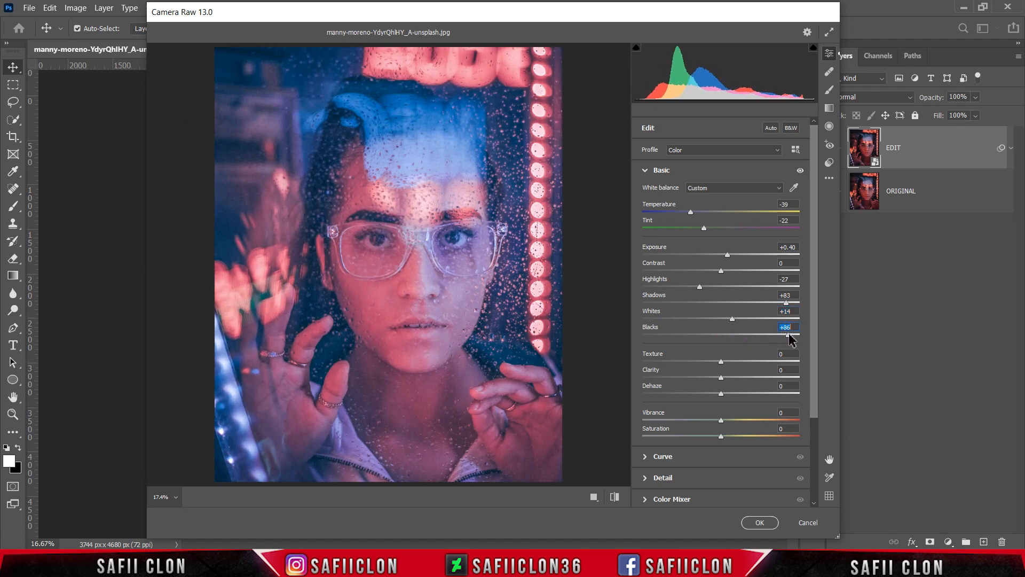
Set Texture to +14, Clarity to +3, Dehaze to +5 and Saturation to -8.
drag(721, 362, 730, 363)
drag(721, 394, 727, 395)
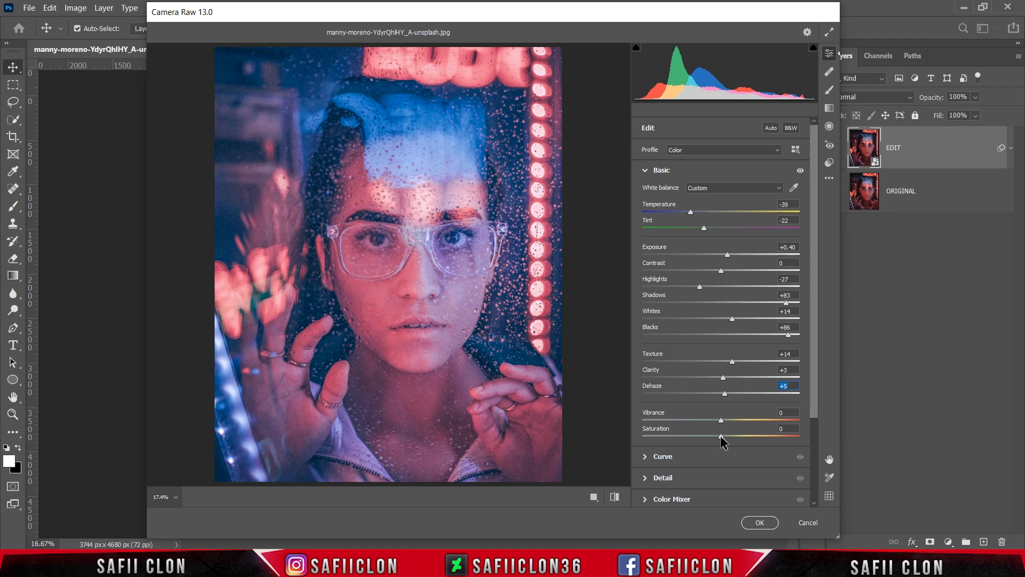
drag(721, 437, 719, 438)
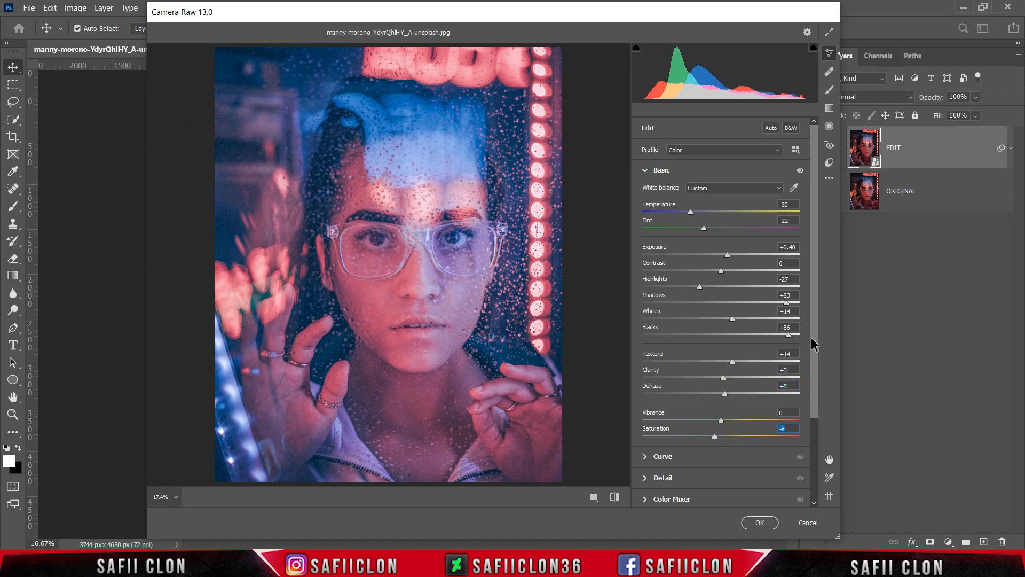
Adjust the parametric curve with Darks at +12 and Shadows at +23.
drag(812, 344, 812, 416)
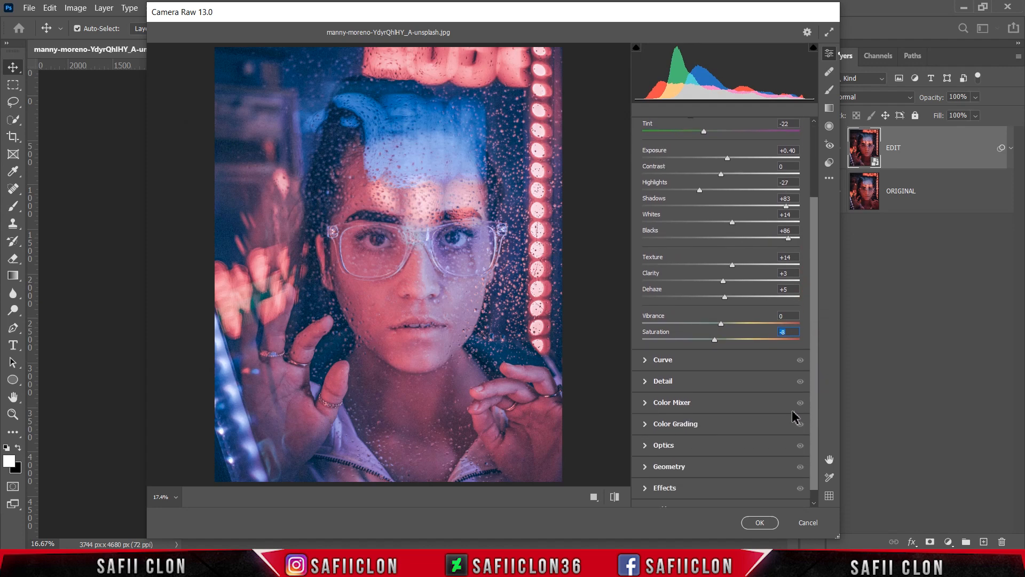
click(674, 360)
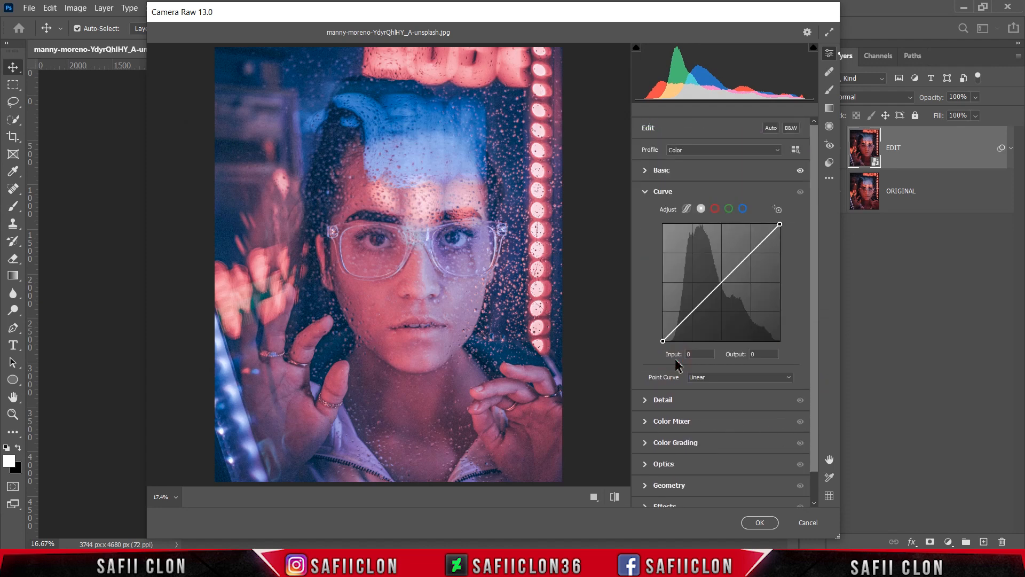
click(688, 210)
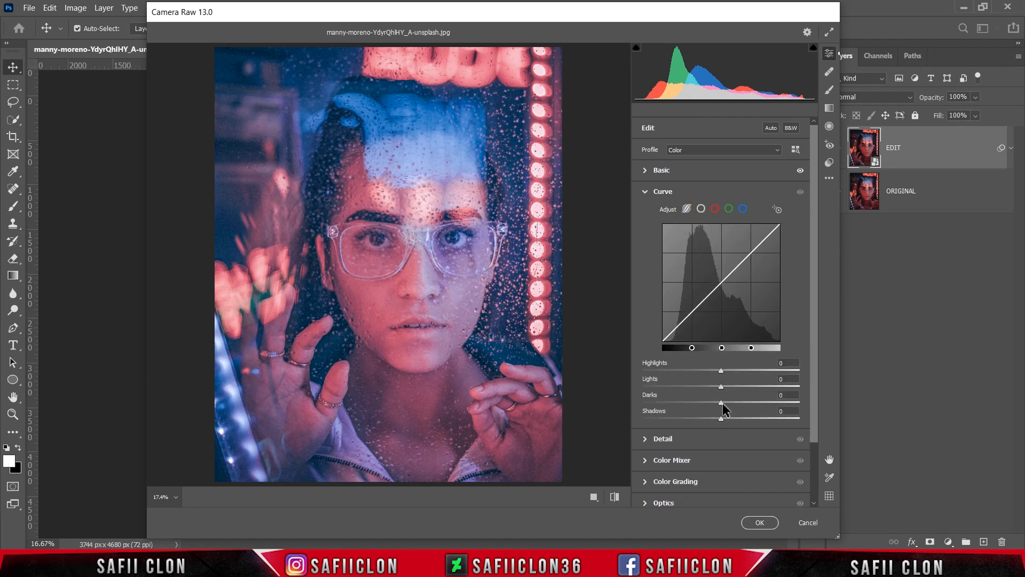
mouse_move(724, 409)
mouse_down()
mouse_move(733, 408)
mouse_move(724, 419)
mouse_move(739, 420)
mouse_up()
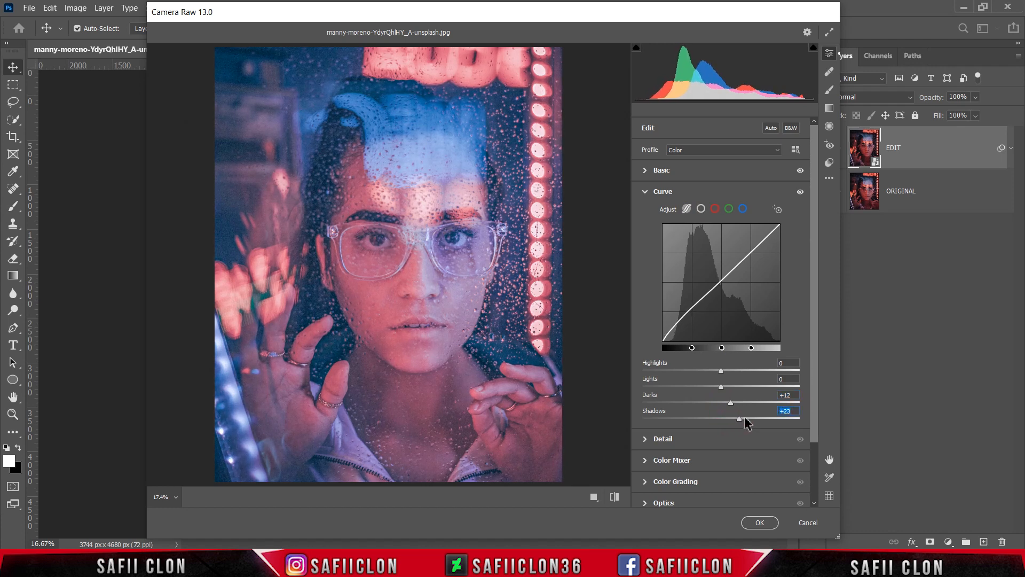
Add a midtone point to the overall point curve with input 119 and output 125.
click(701, 209)
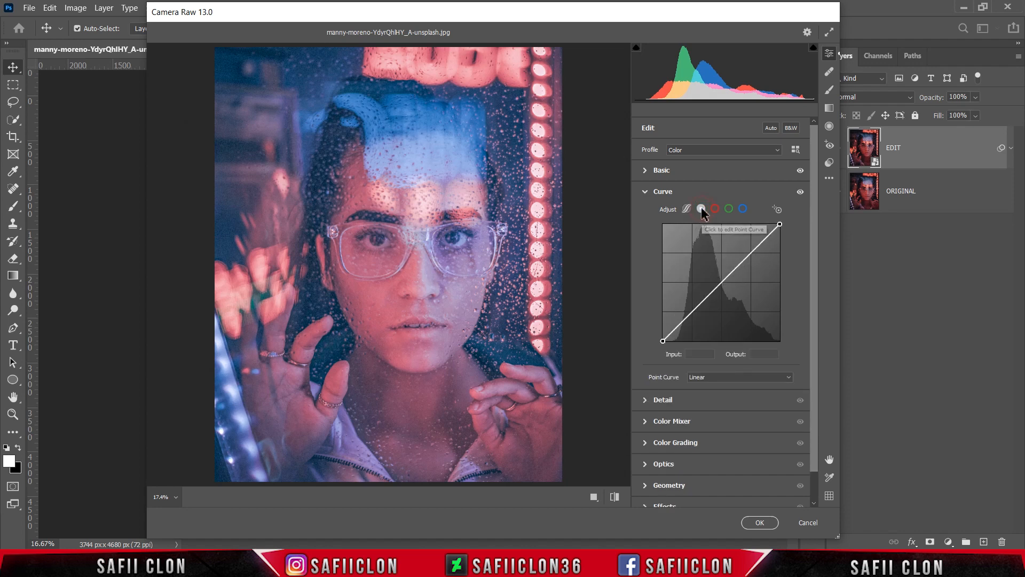
click(721, 281)
drag(710, 353, 682, 353)
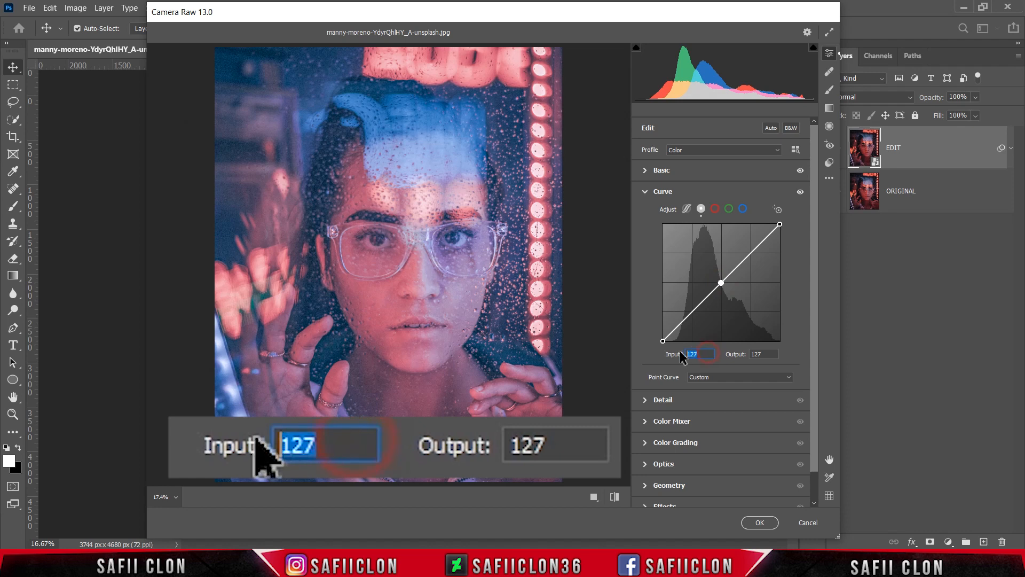
text(119)
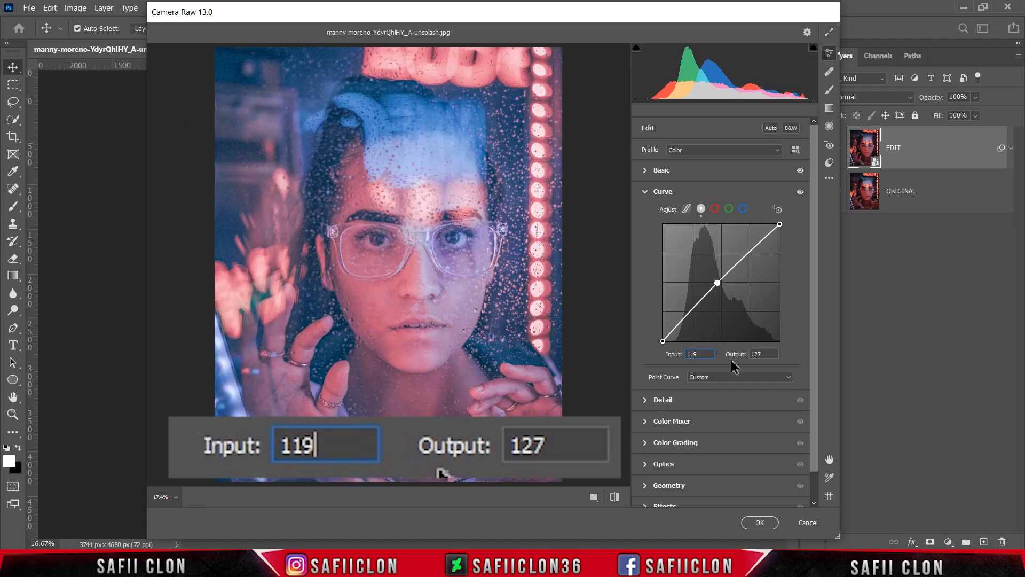
click(764, 354)
text(125)
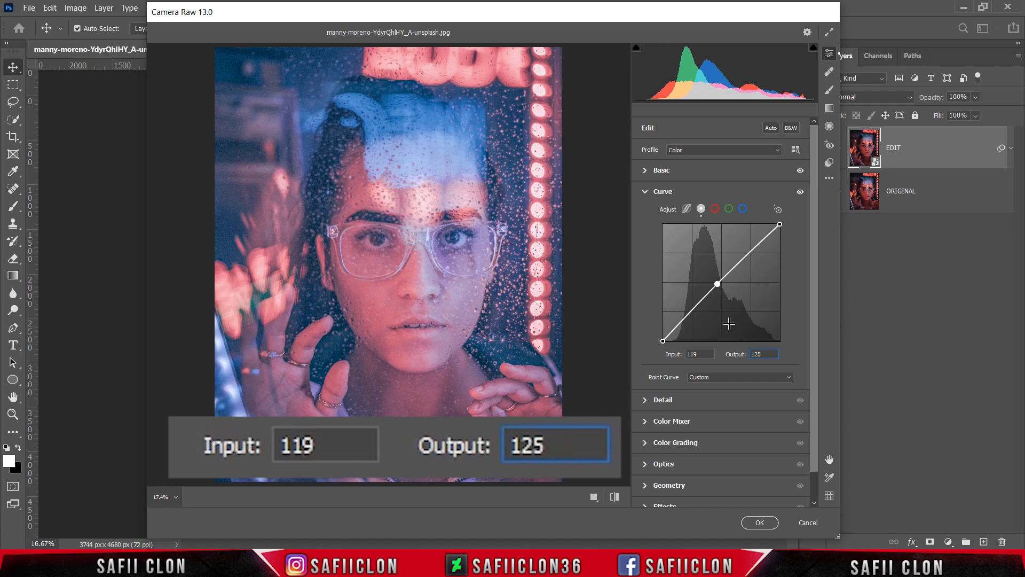
Add a shadow point to the point curve with input 51 and output 49.
click(690, 313)
click(696, 354)
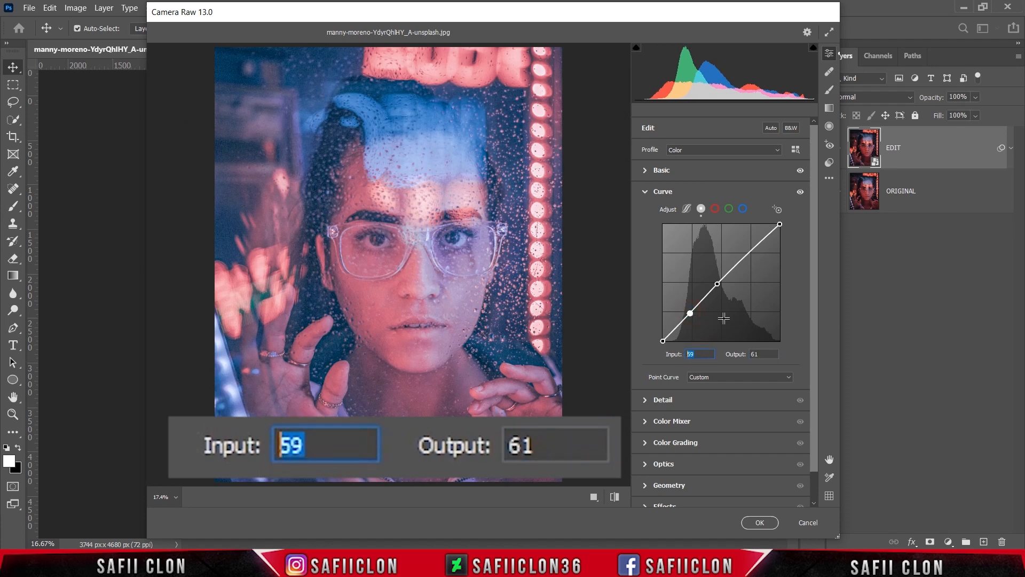
text(51)
click(758, 354)
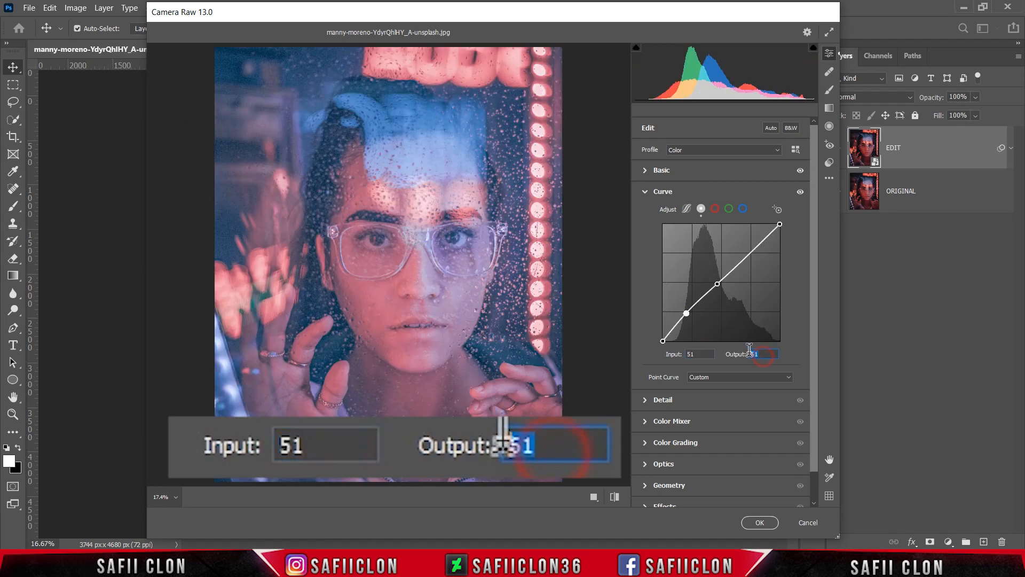
text(49)
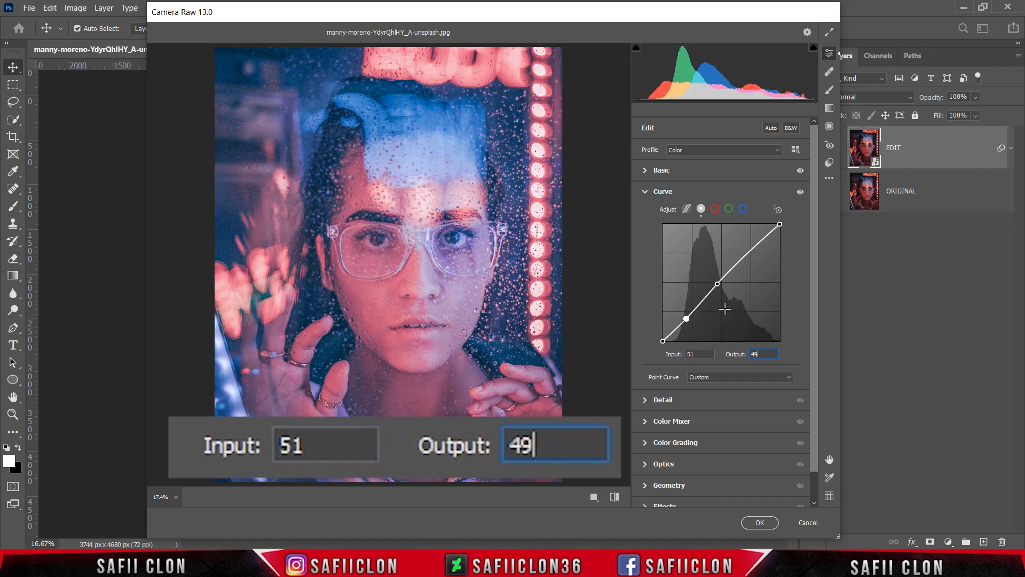
Lift the black end point of the point curve to input 0 and output 23.
click(665, 340)
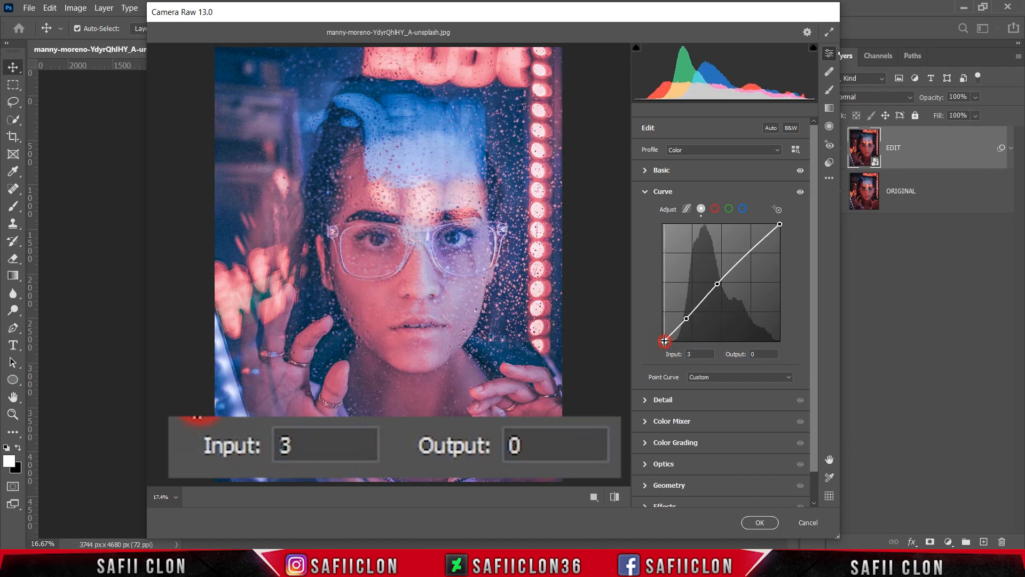
click(698, 354)
text(0)
click(759, 354)
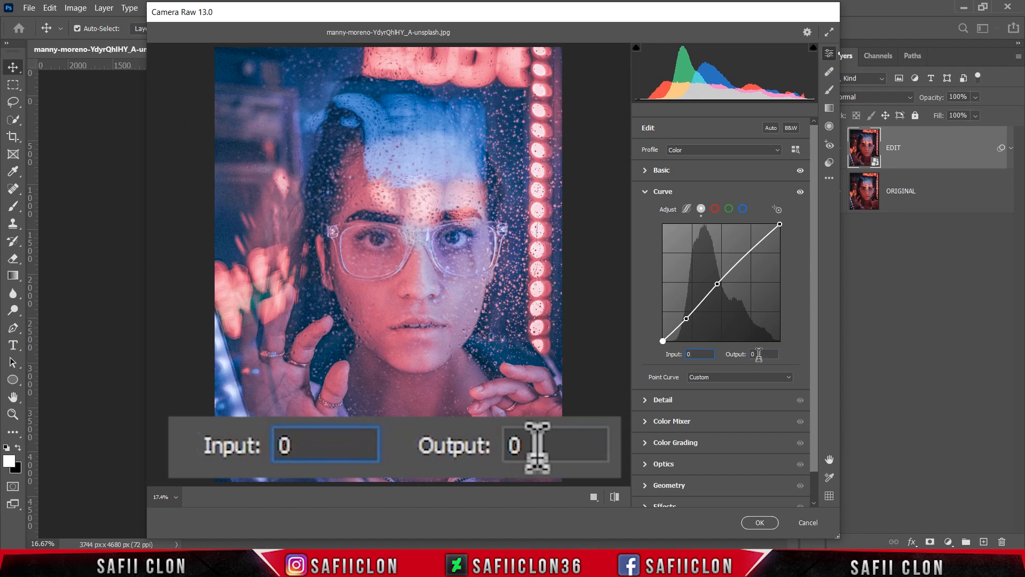
text(2)
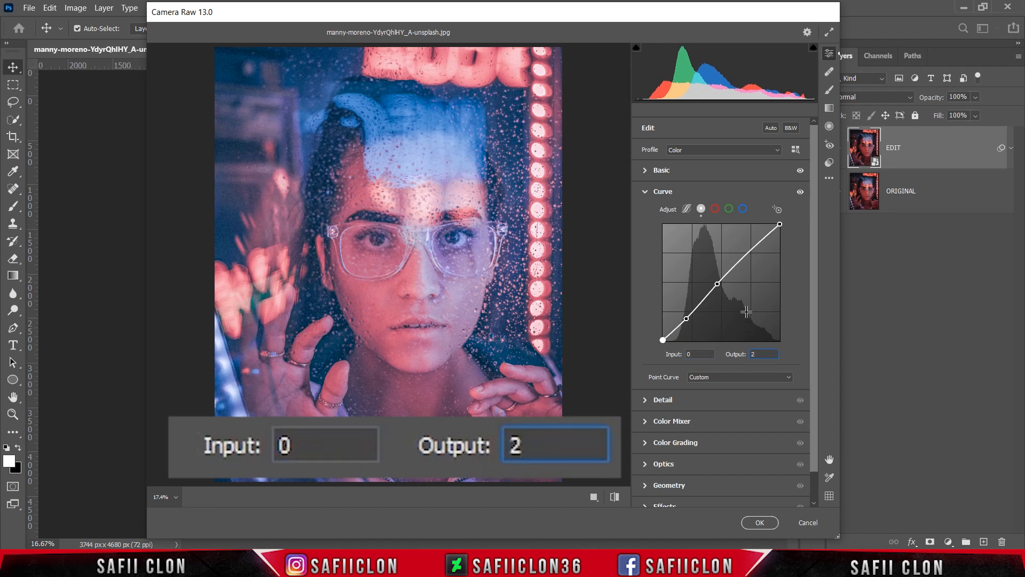
text(3)
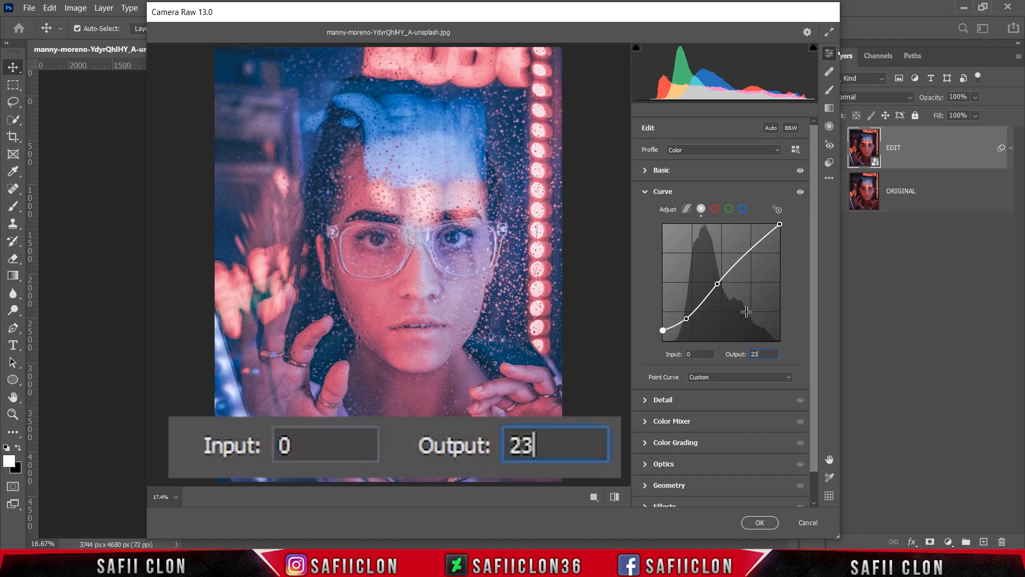
Add a highlight point to the point curve with input 193 and output 189.
click(748, 251)
click(704, 354)
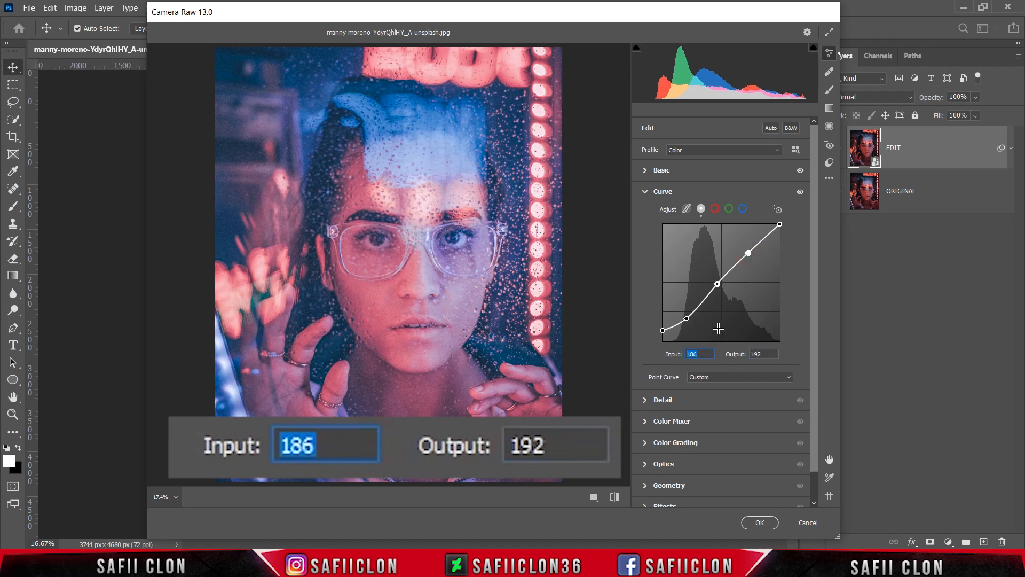
text(193)
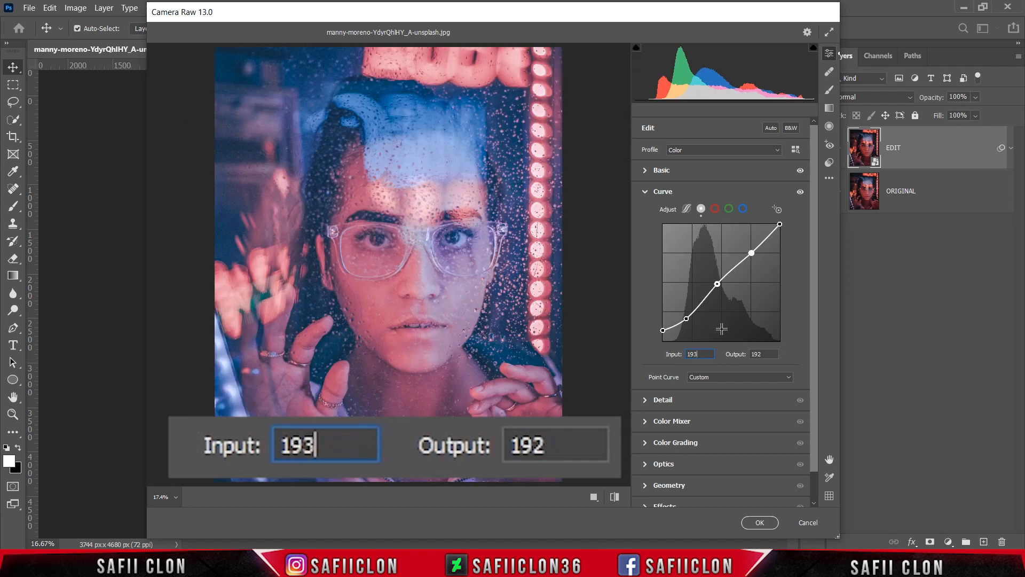
click(758, 354)
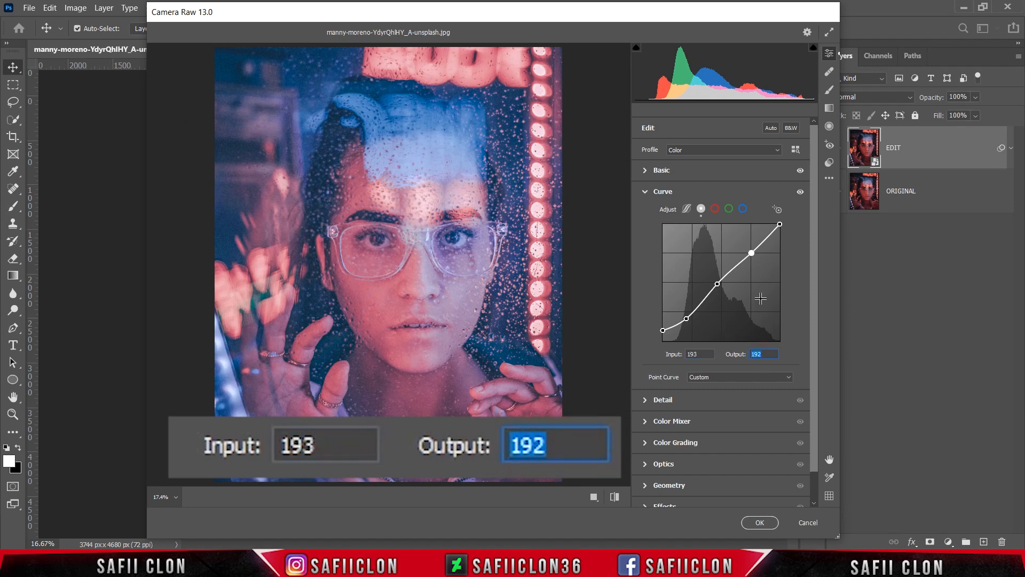
text(189)
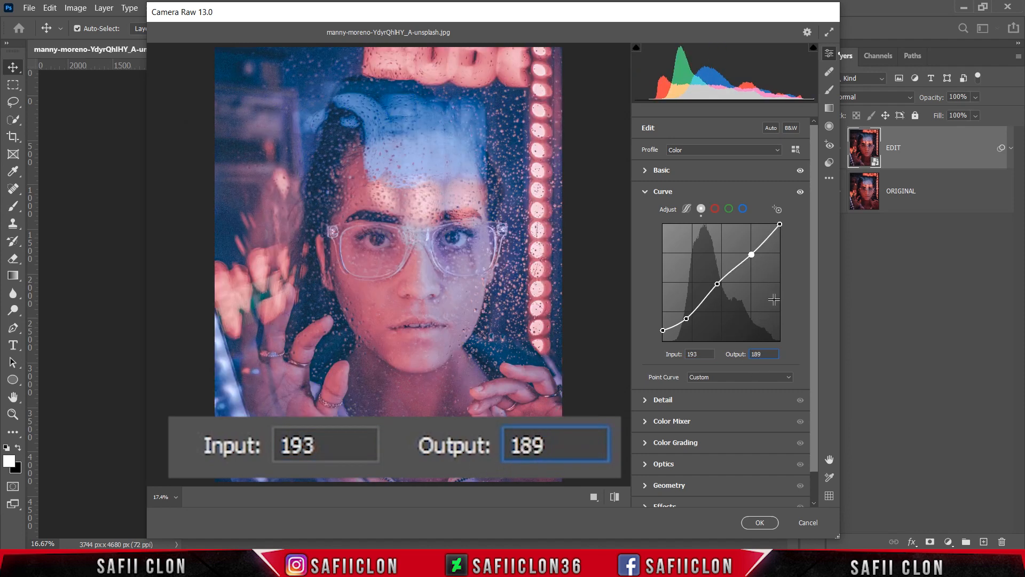
Add a midtone point to the red channel curve with input 127 and output 120.
click(715, 209)
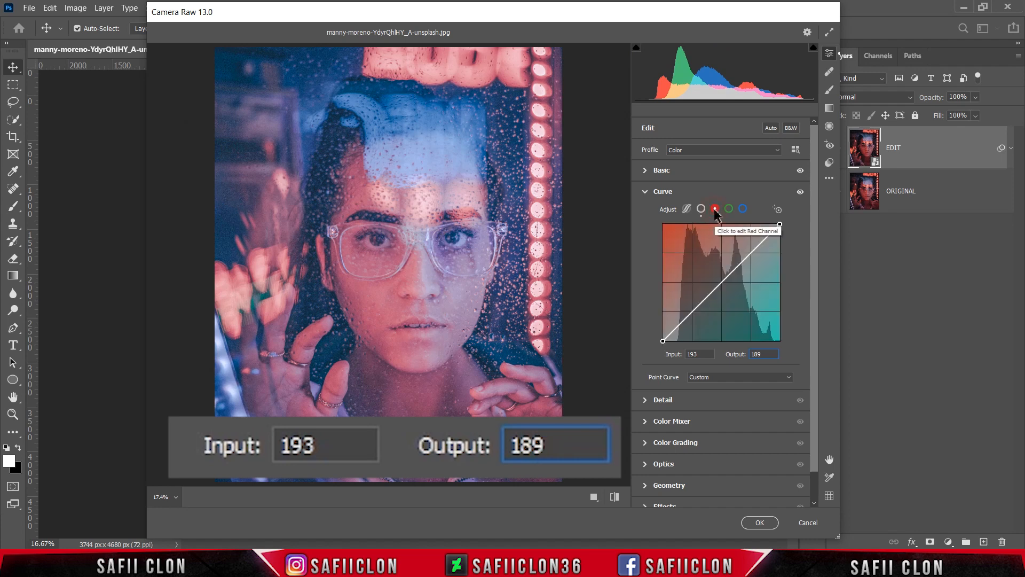
click(720, 282)
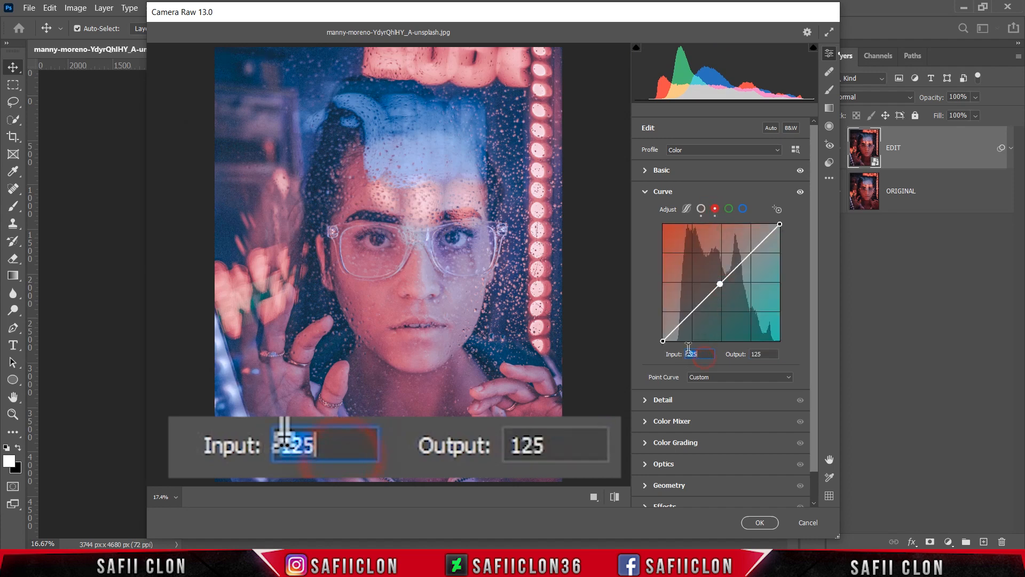
text(127)
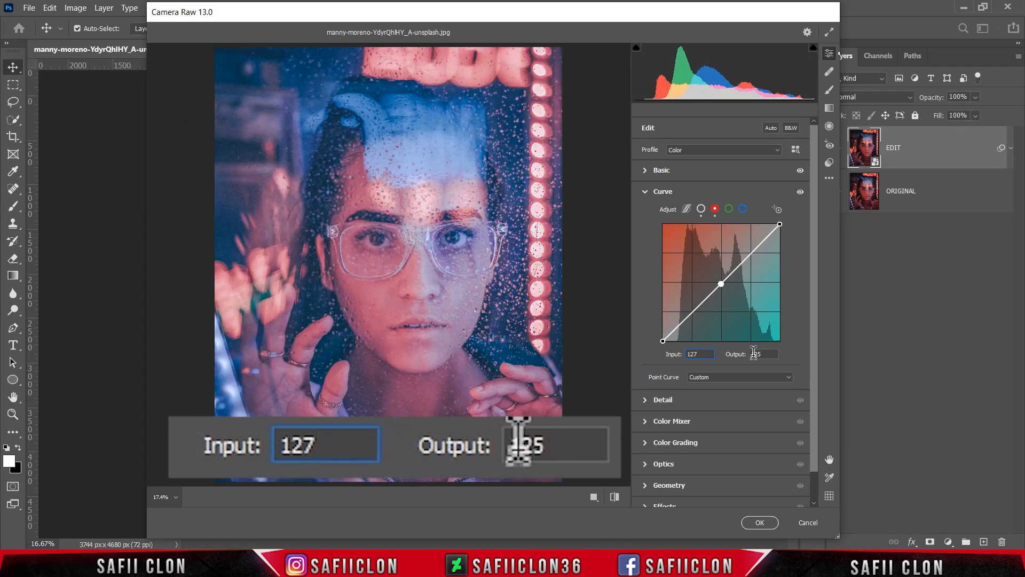
click(766, 354)
text(1)
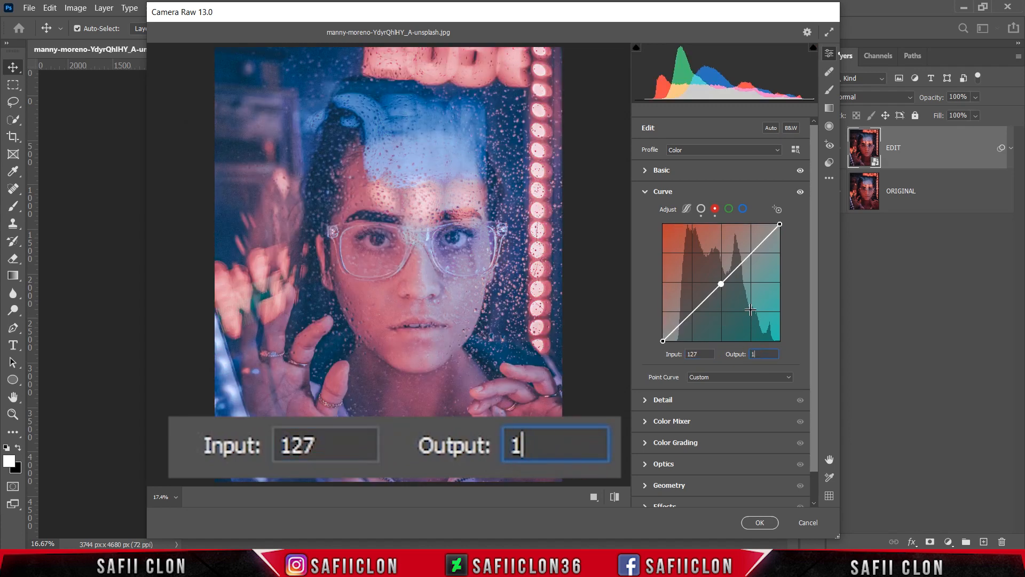
text(20)
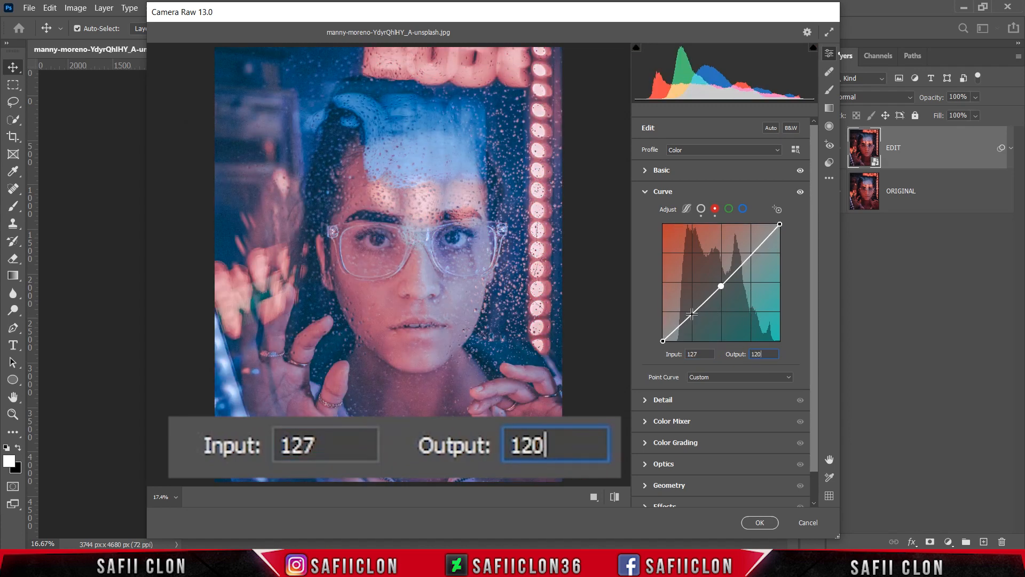
Add a shadow point to the red curve with input 72 and output 34.
click(691, 312)
click(698, 354)
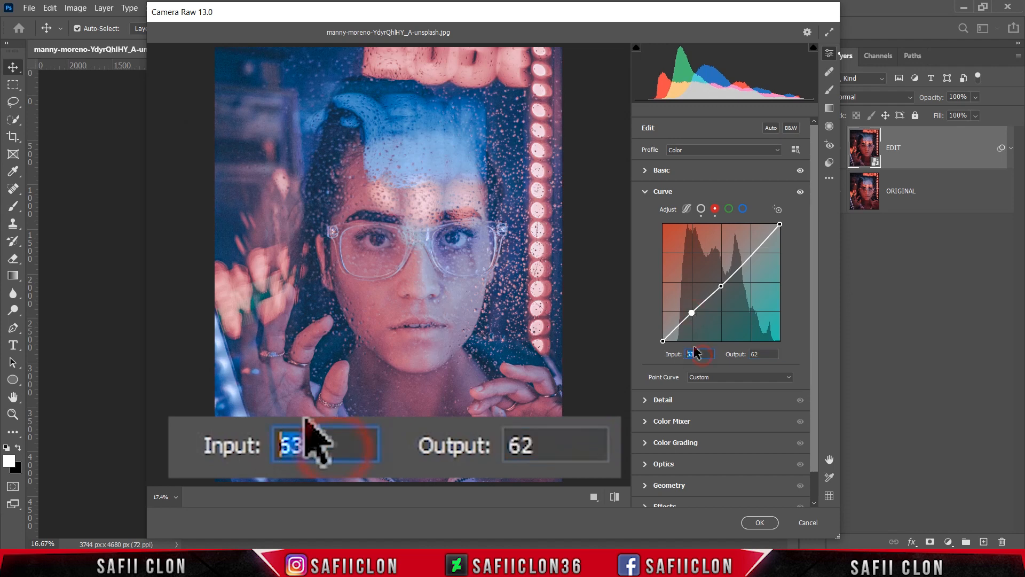
text(72)
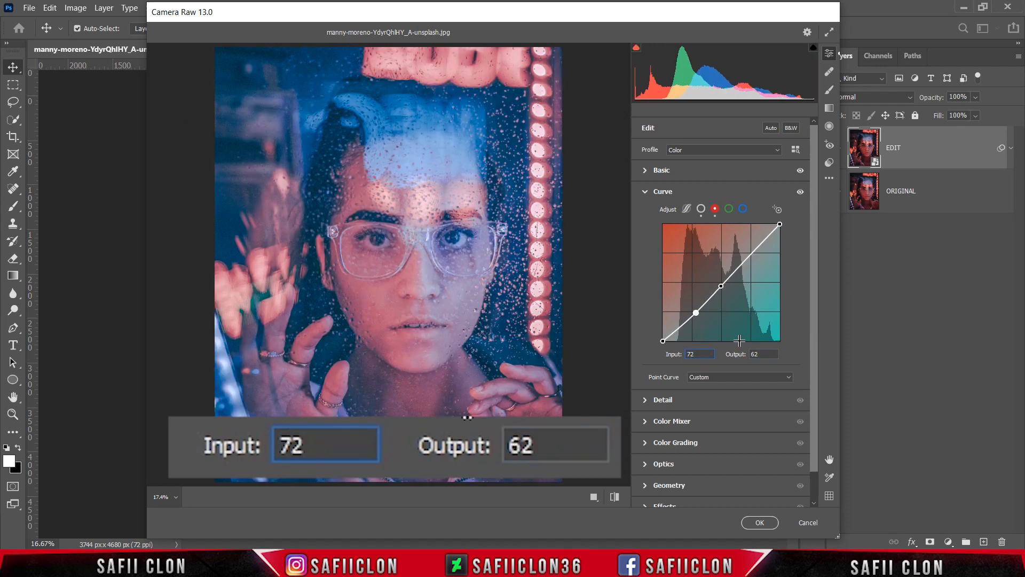
click(759, 354)
text(34)
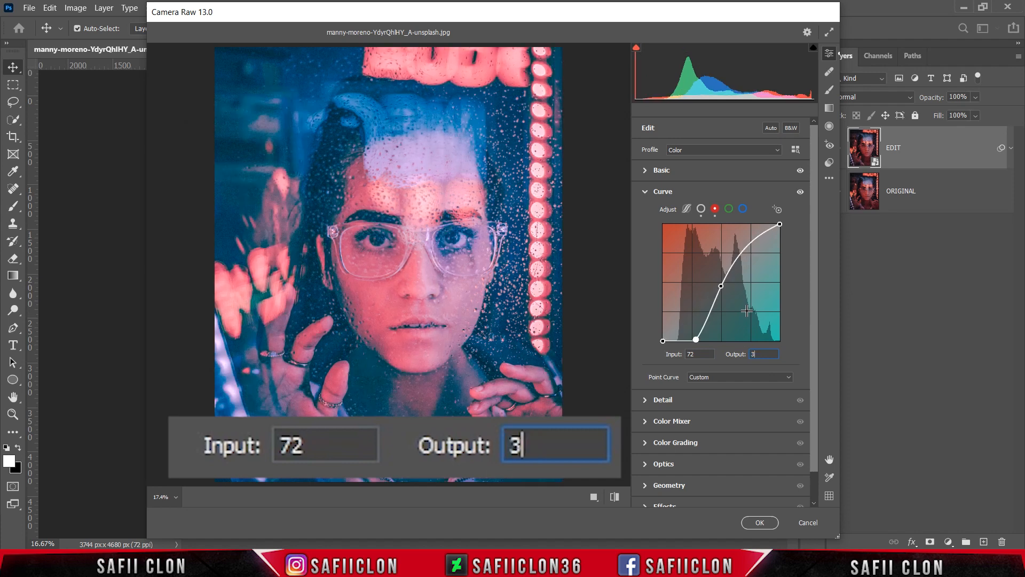
Add a deep shadow point to the red curve with input 40 and output 7.
click(684, 335)
click(697, 355)
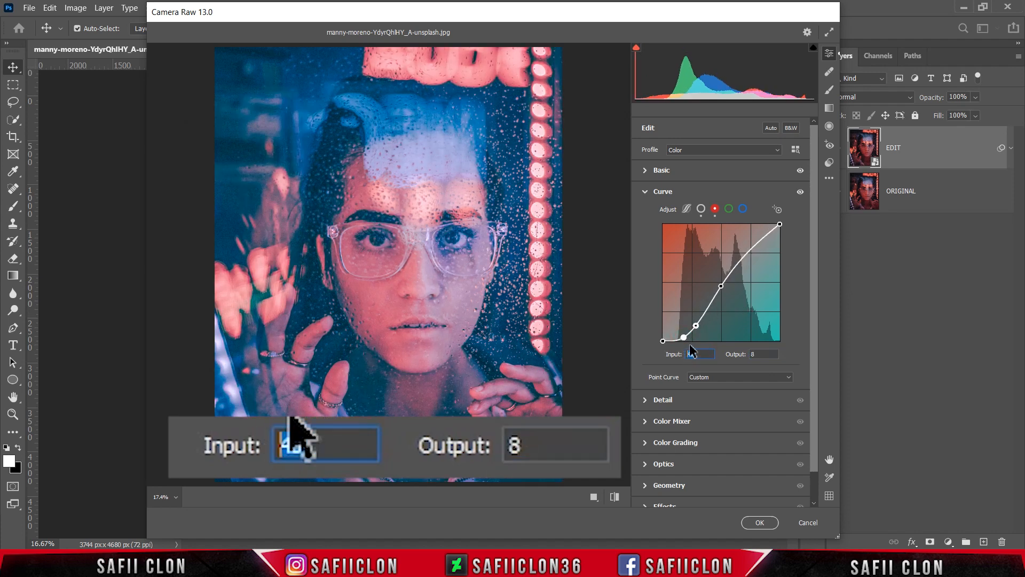
text(40)
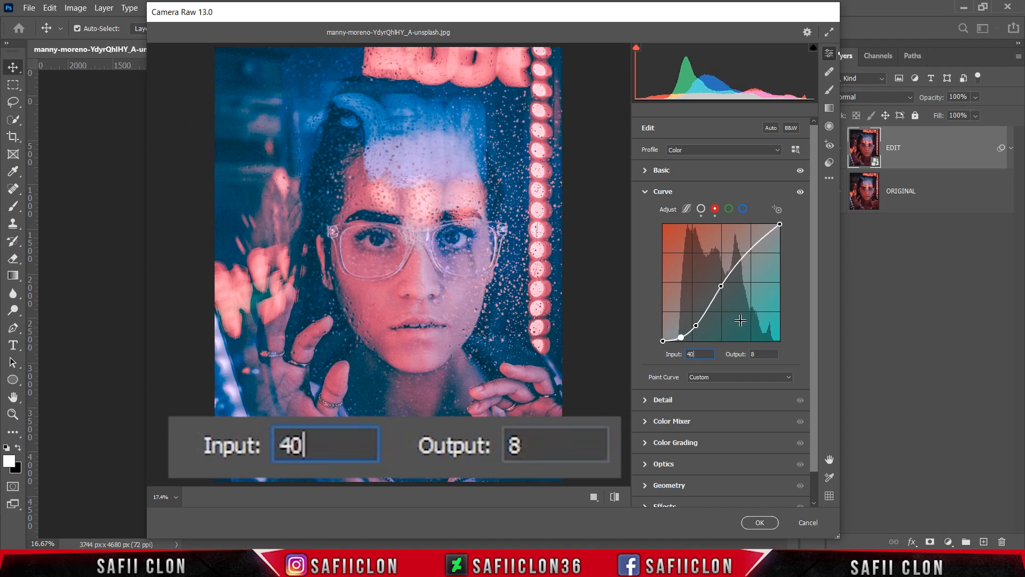
click(759, 355)
text(7)
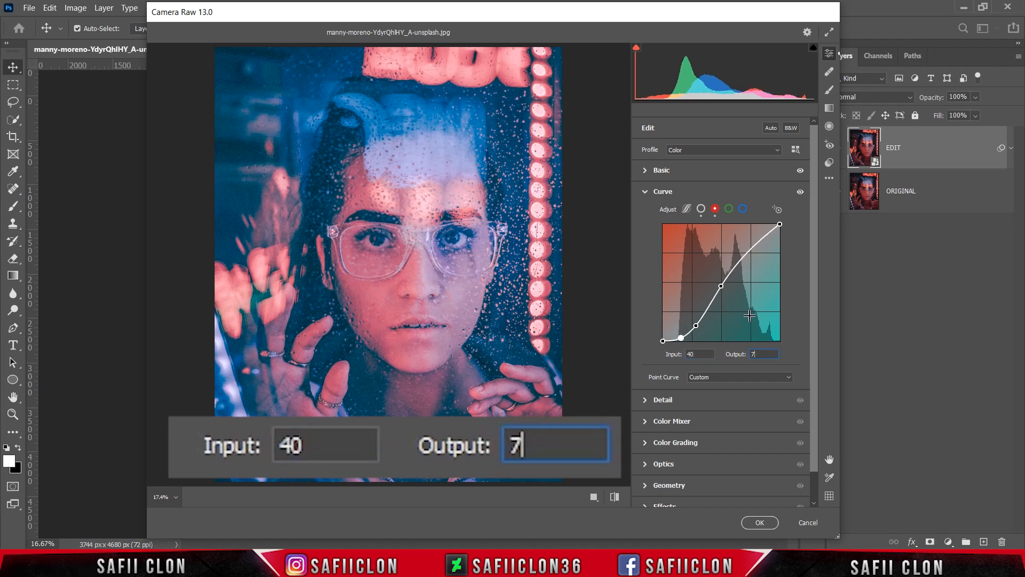
Lift the black end point of the red curve to input 0 and output 2.
click(663, 341)
click(694, 354)
click(754, 354)
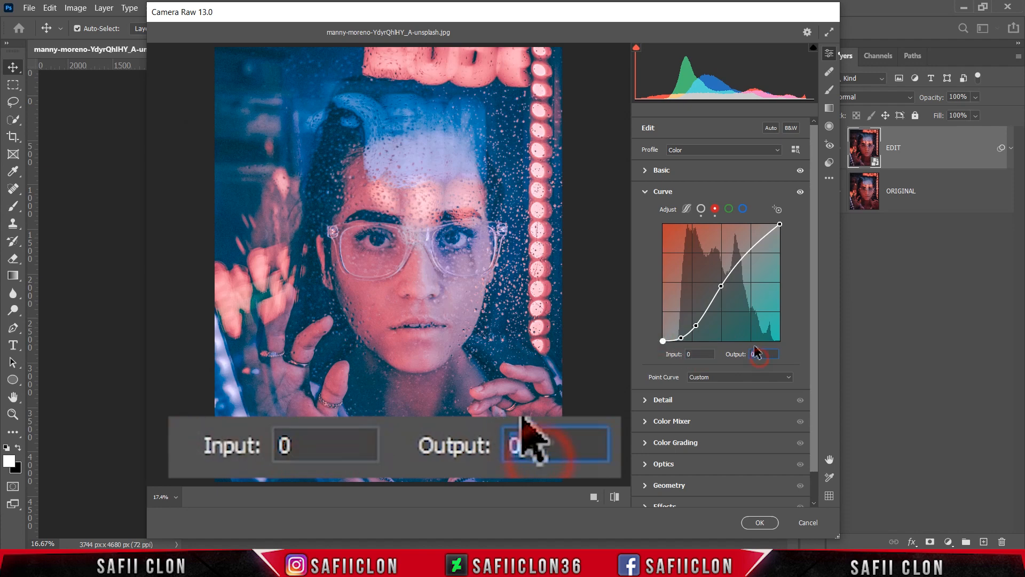
text(2)
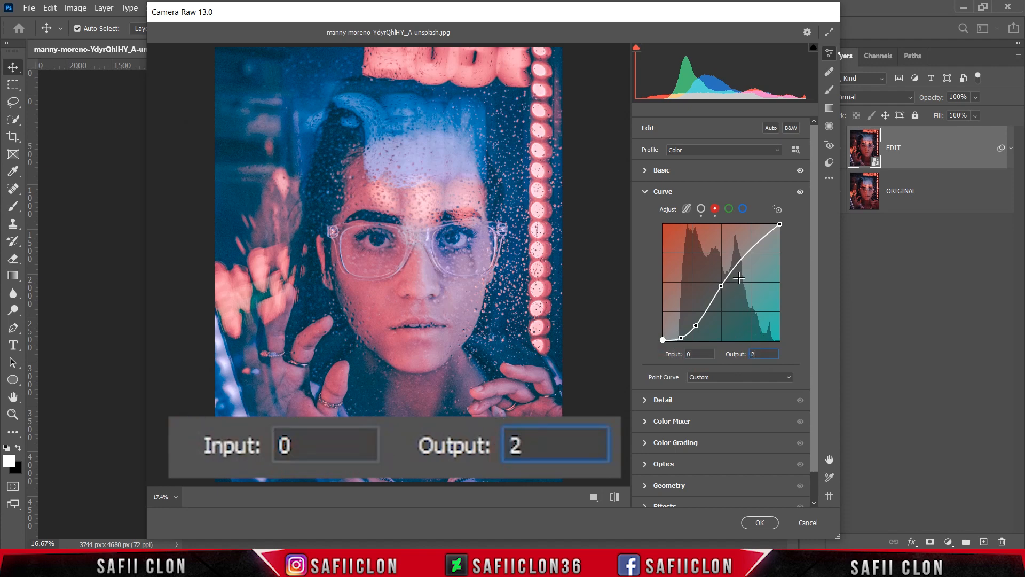
Add a highlight point to the red curve with input 189 and output 210.
click(742, 261)
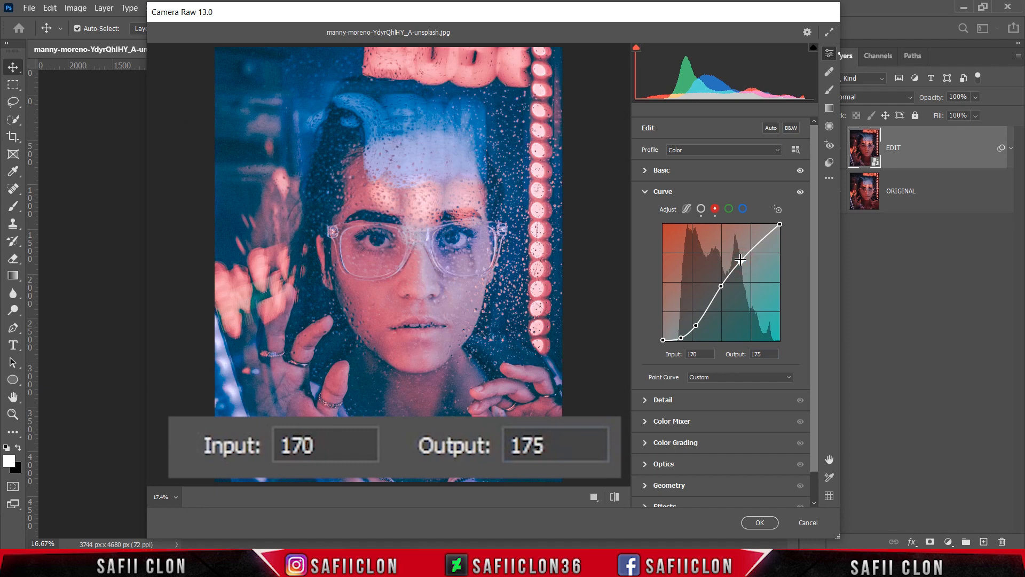
click(694, 354)
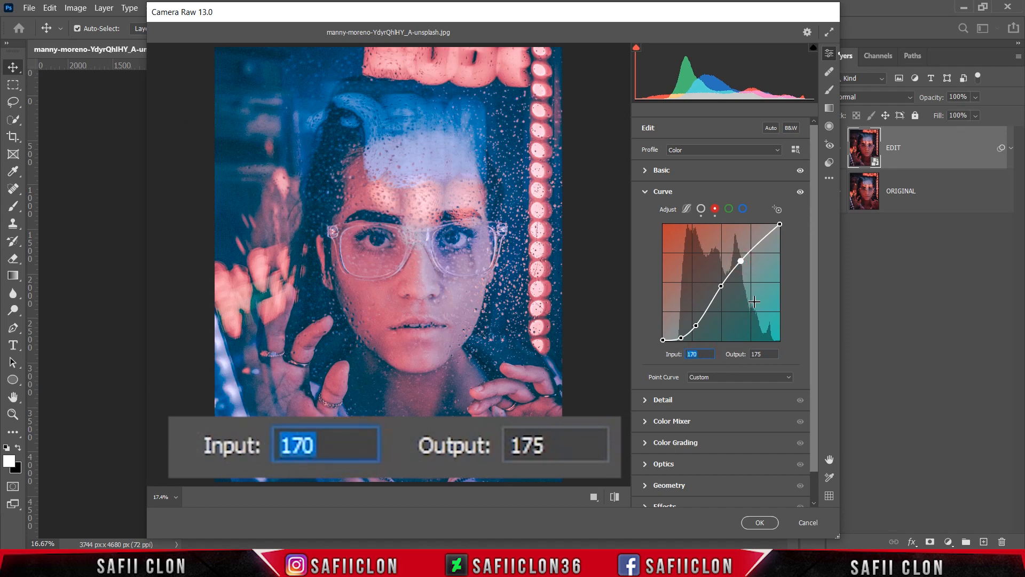
text(189)
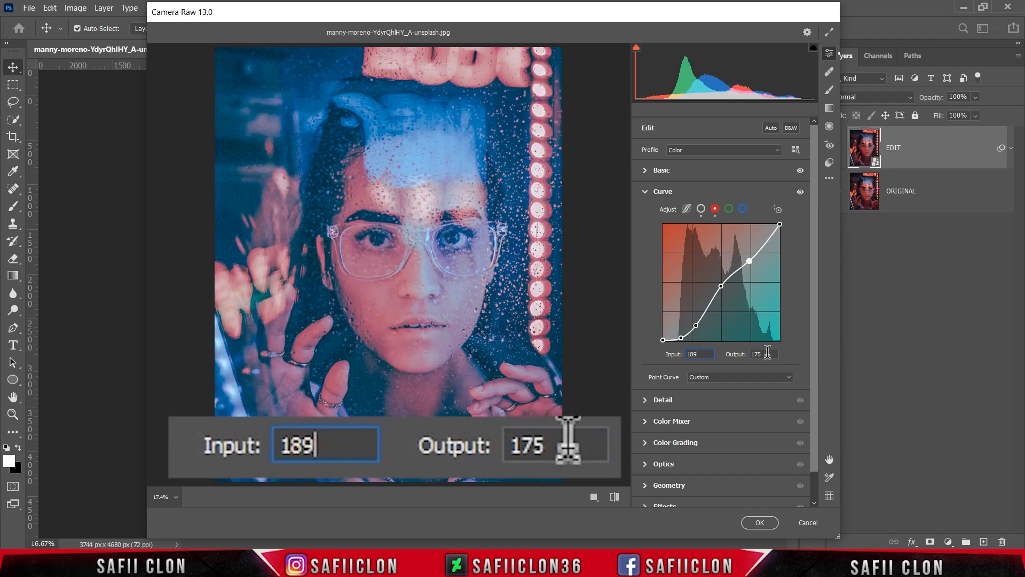
click(768, 353)
text(21)
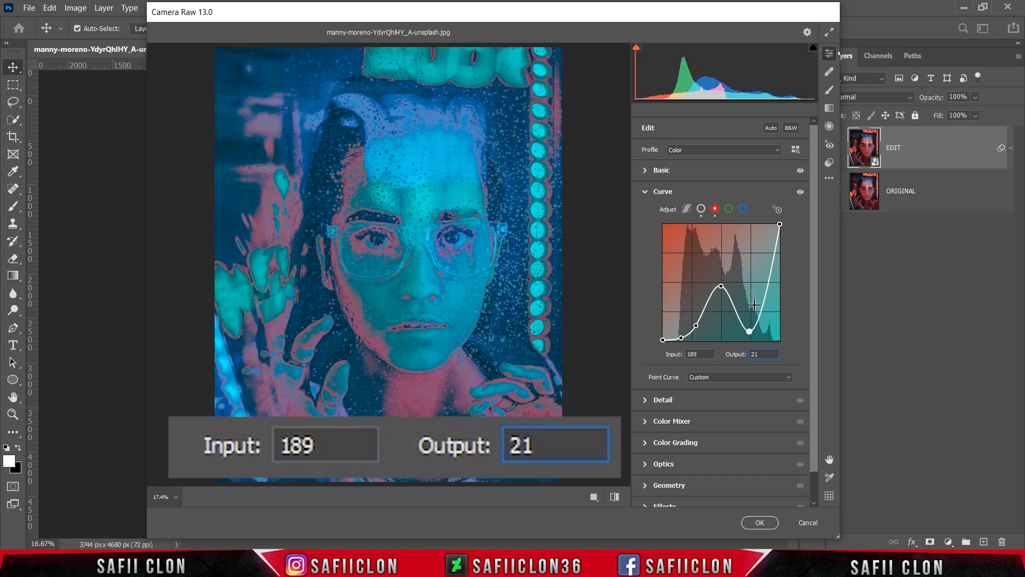
text(0)
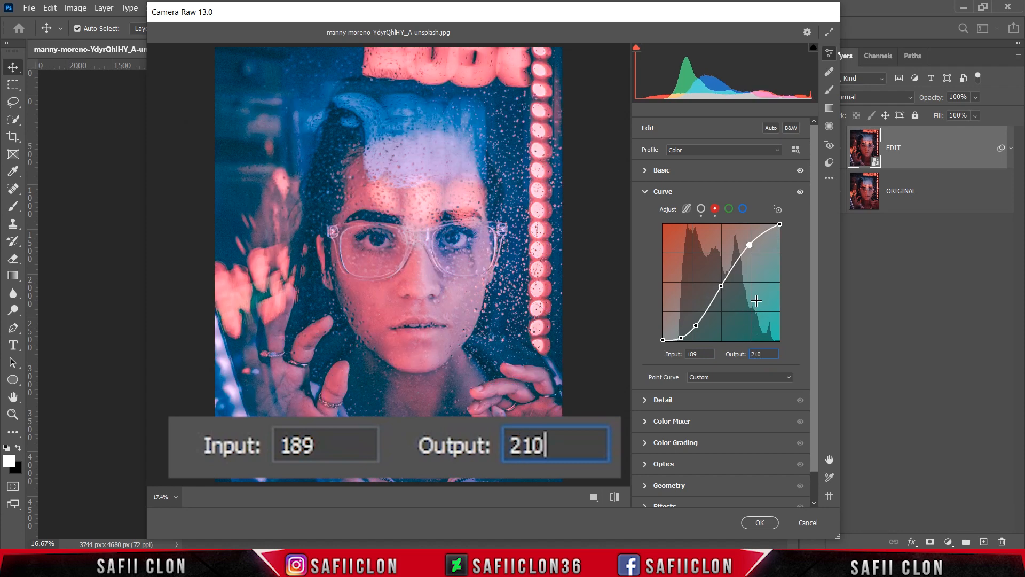
Add an upper highlight point to the red curve with input 217 and output 242.
click(764, 230)
click(693, 355)
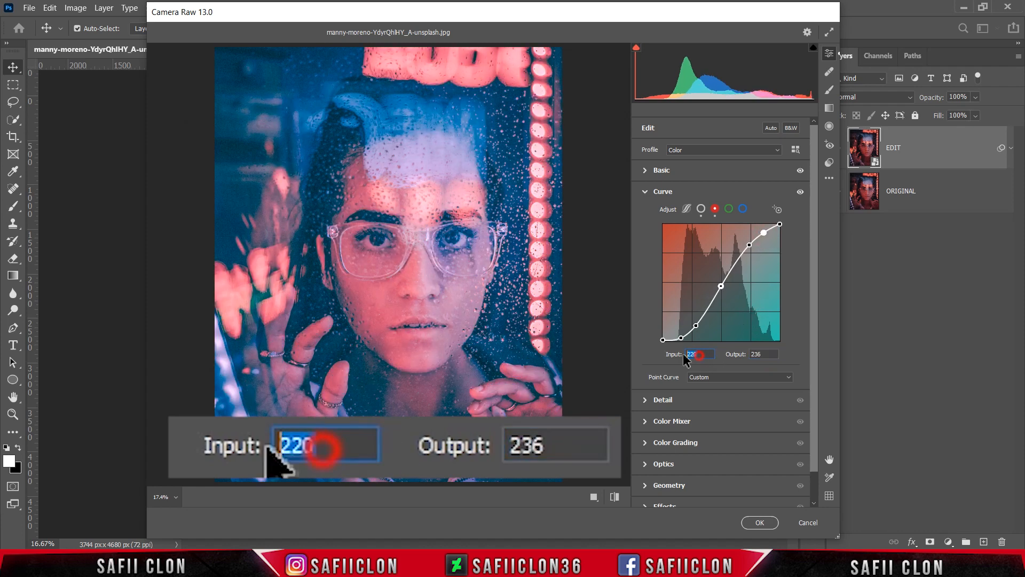
text(217)
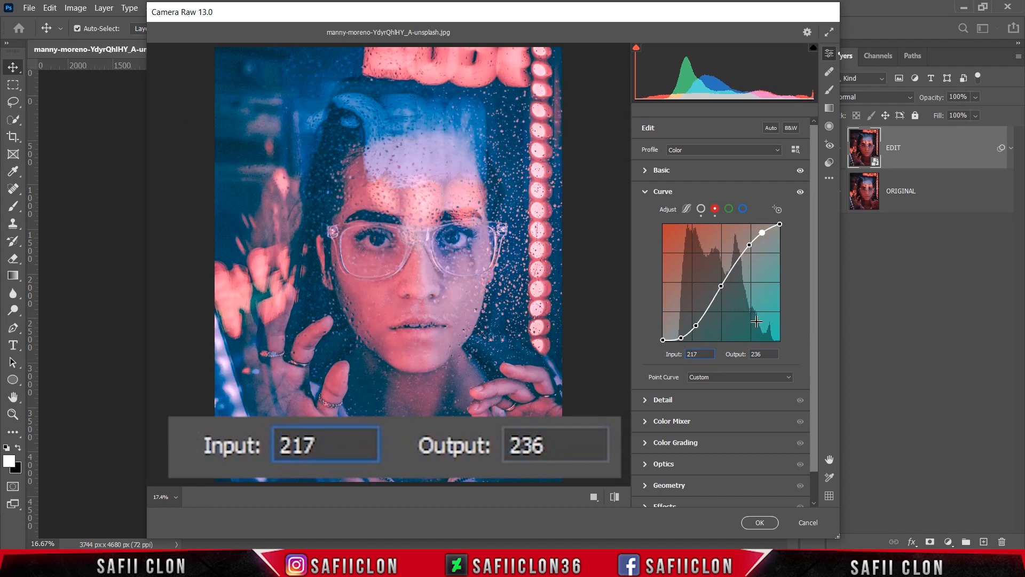
click(764, 353)
text(2)
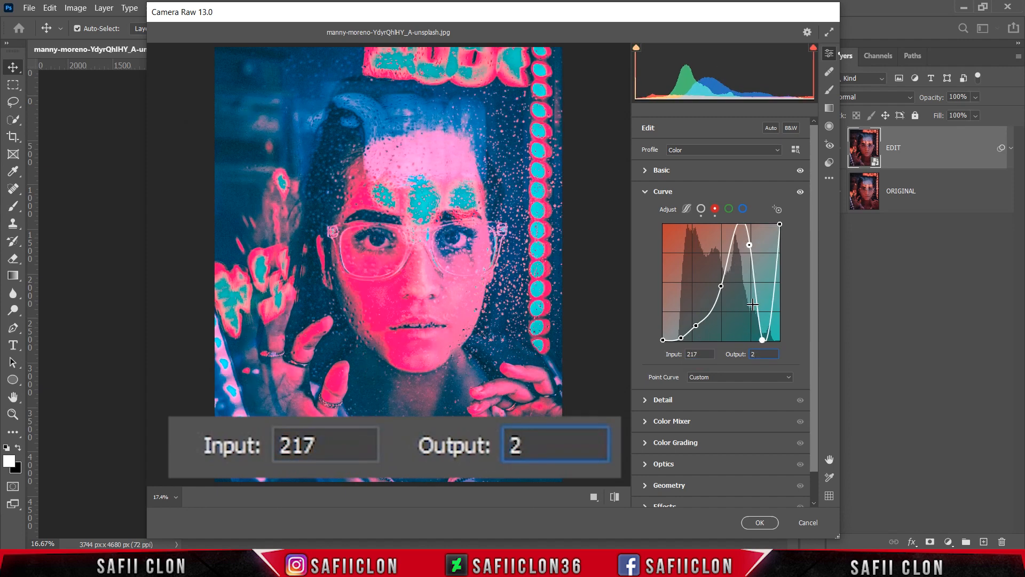
text(42)
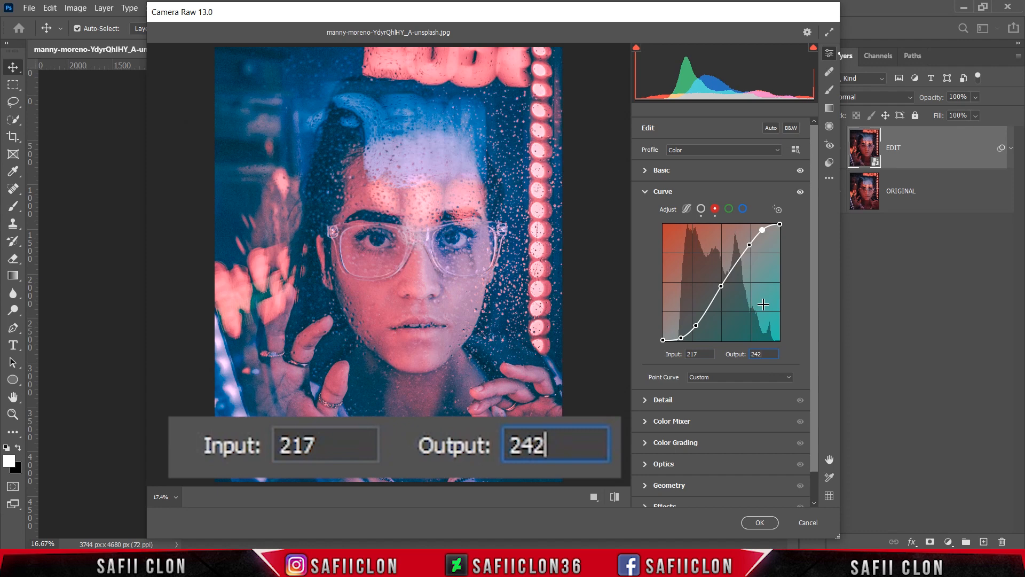
Add a midtone point to the green channel curve with input 125 and output 122.
click(729, 210)
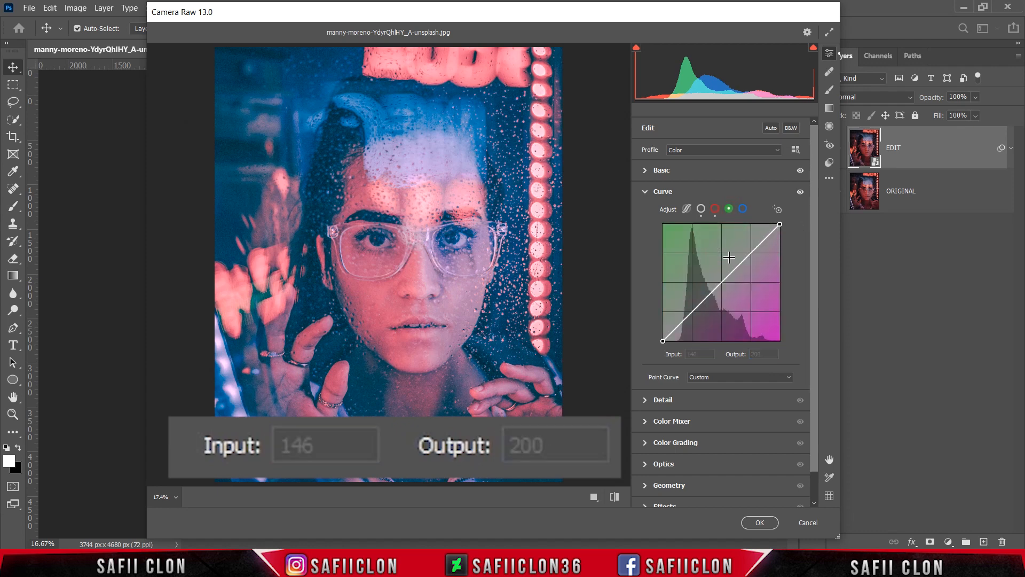
click(722, 283)
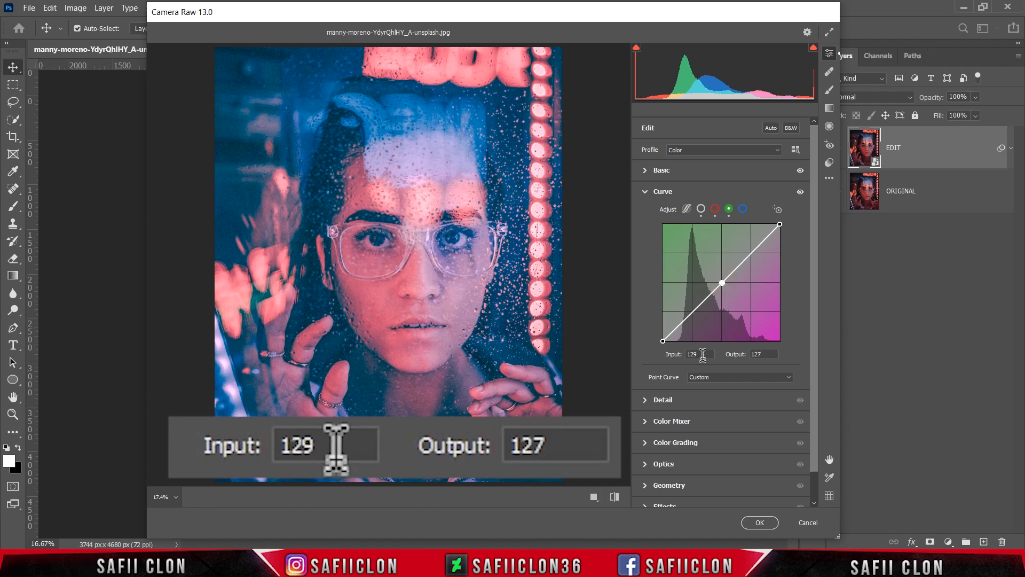
drag(703, 355, 689, 354)
text(125)
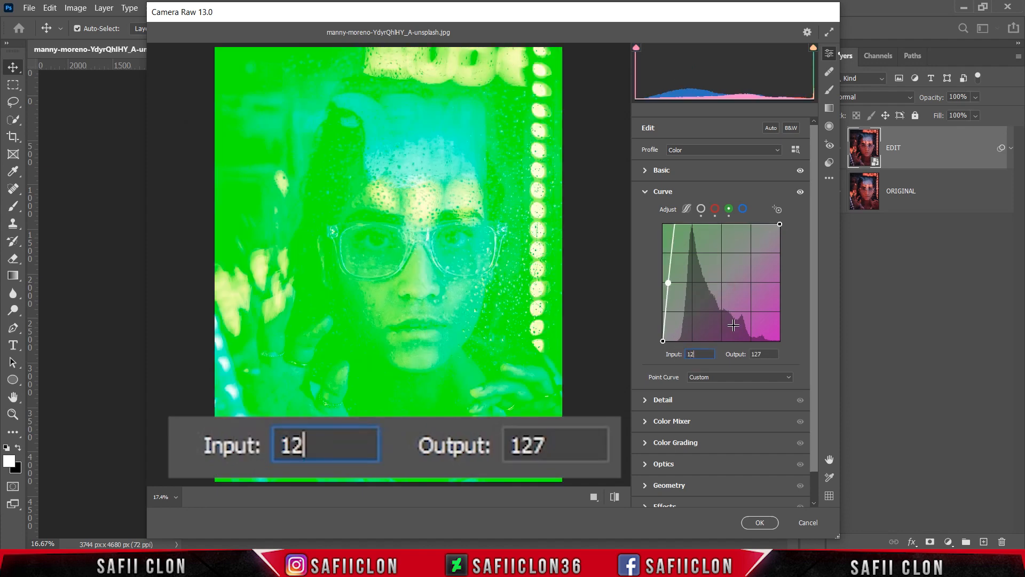
double_click(763, 354)
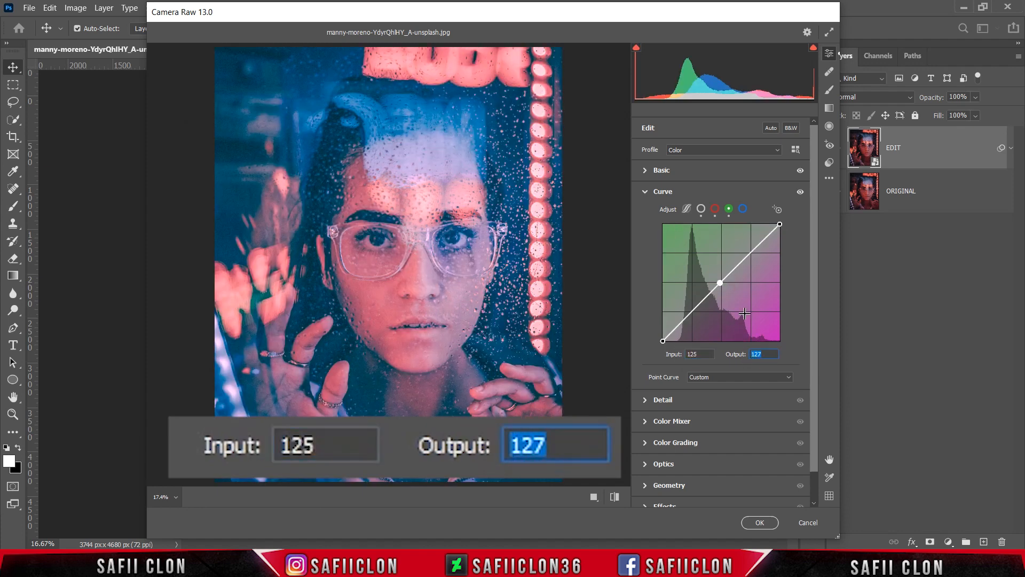
text(122)
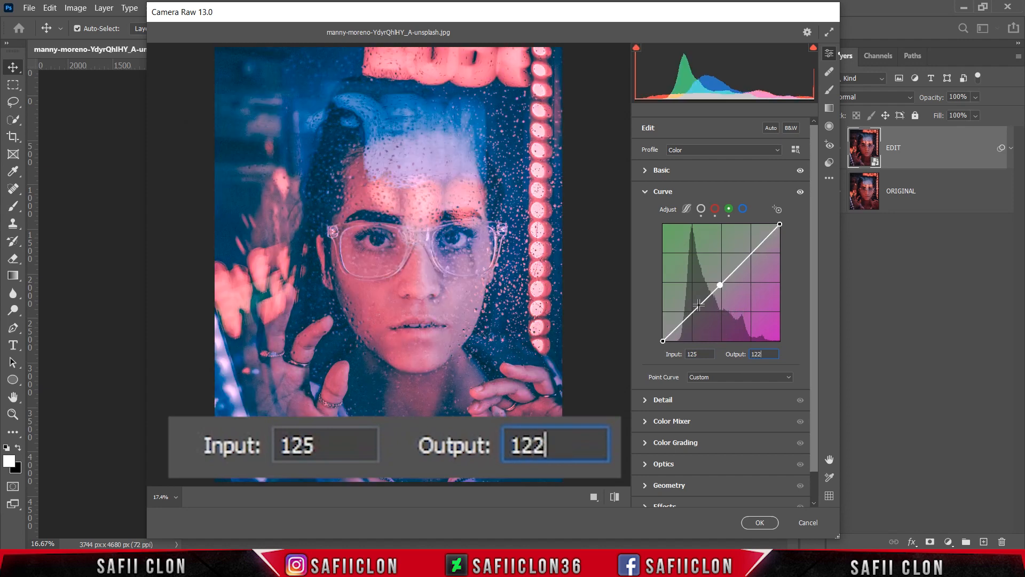
Add a shadow point to the green curve with input 47 and output 17.
click(698, 305)
double_click(701, 354)
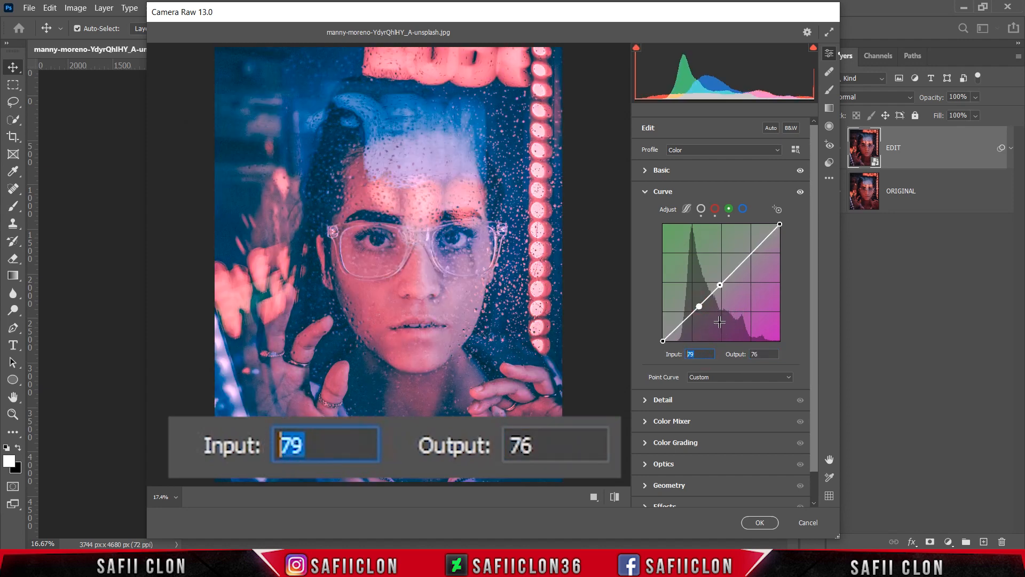
text(47)
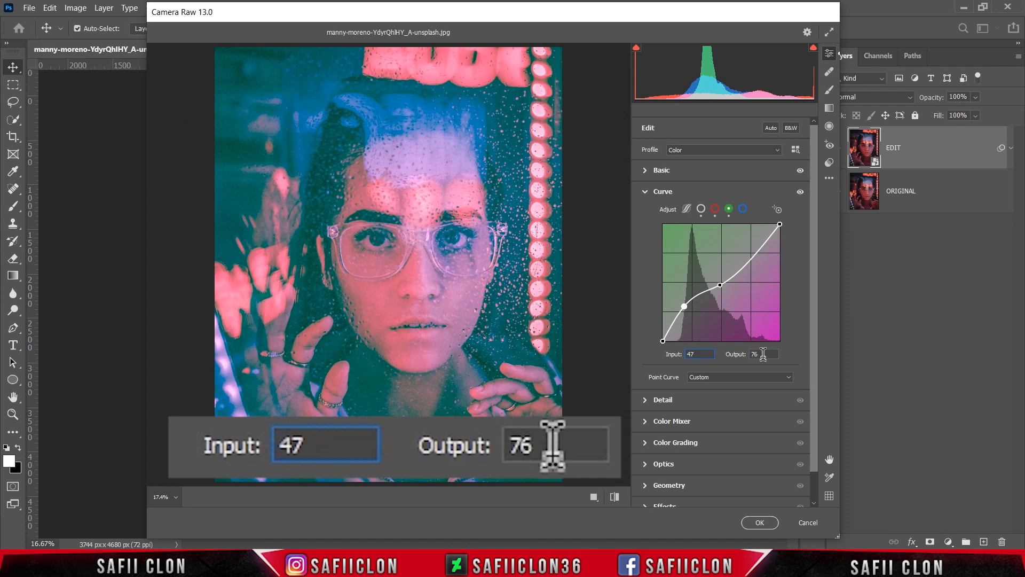
key(Tab)
text(17)
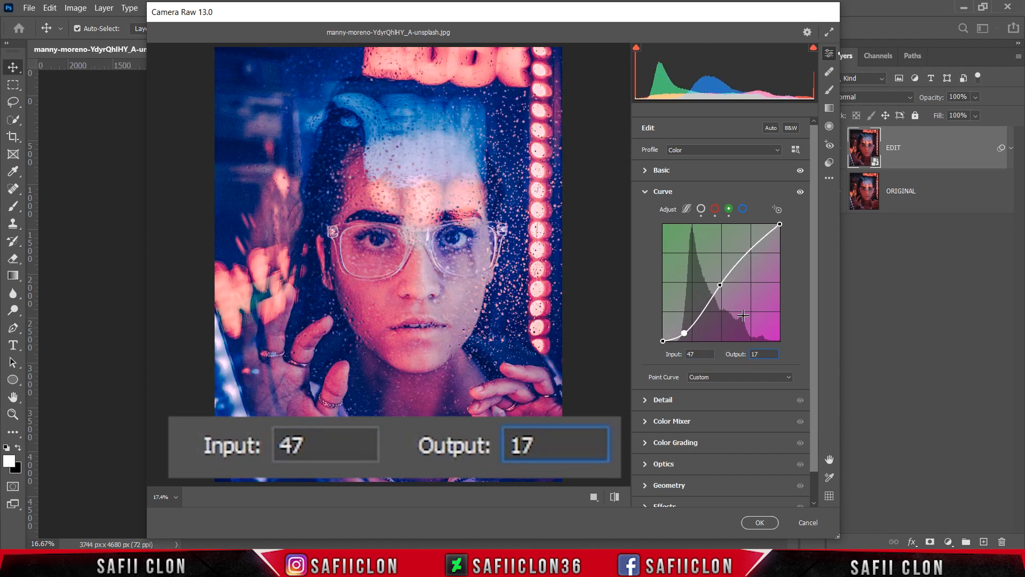
Add a point between the green curve's shadow and midtone points with input 85 and output 59.
click(705, 311)
click(696, 354)
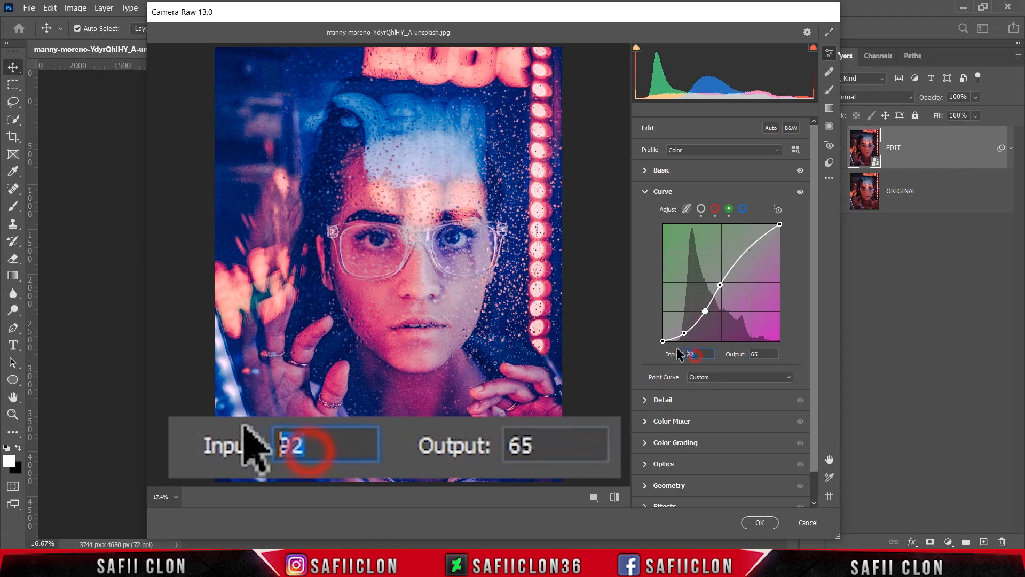
text(85)
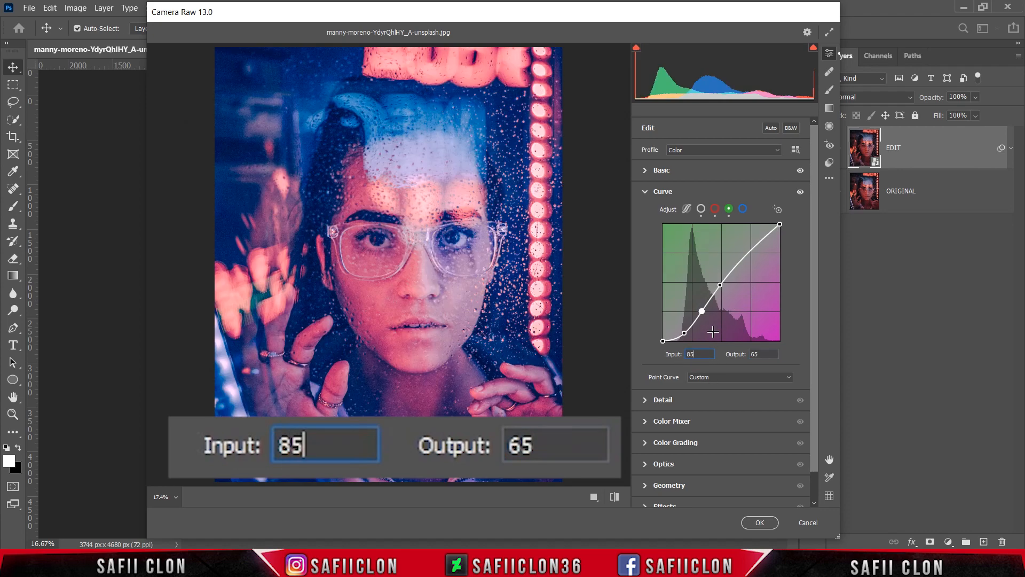
click(761, 354)
text(59)
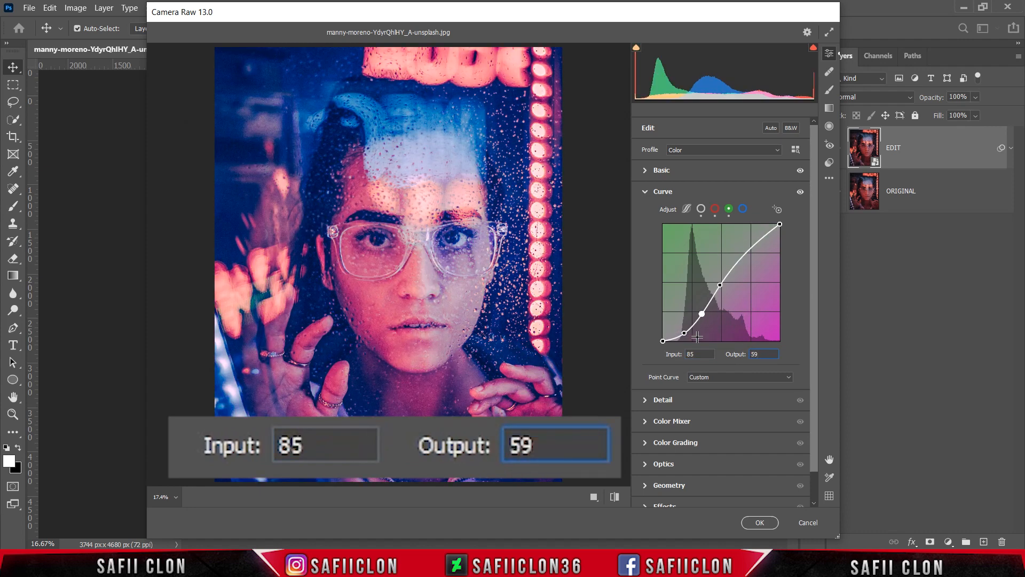
Lift the black end point of the green curve to input 0 and output 2.
click(664, 341)
click(703, 354)
text(0)
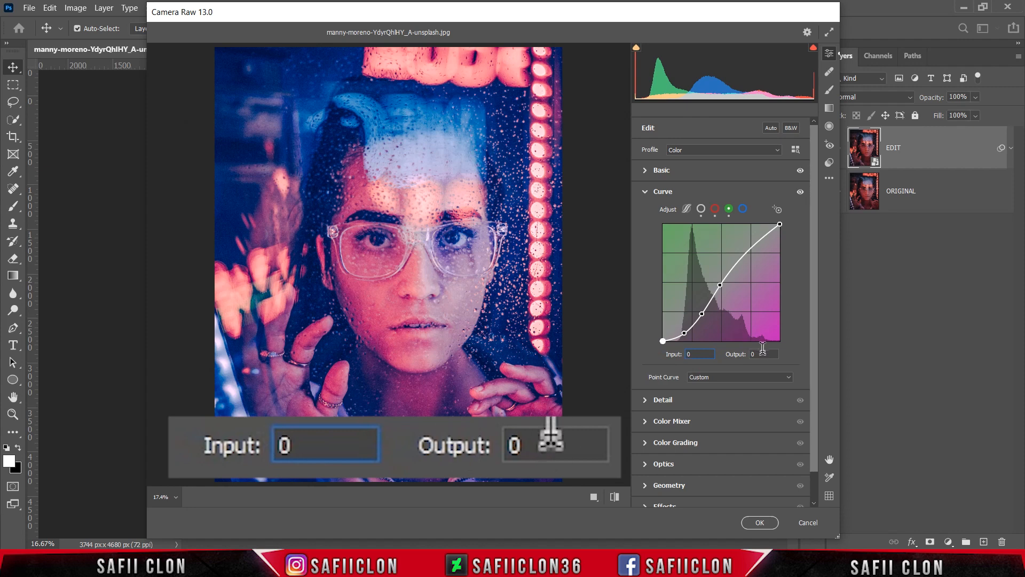
click(761, 354)
text(2)
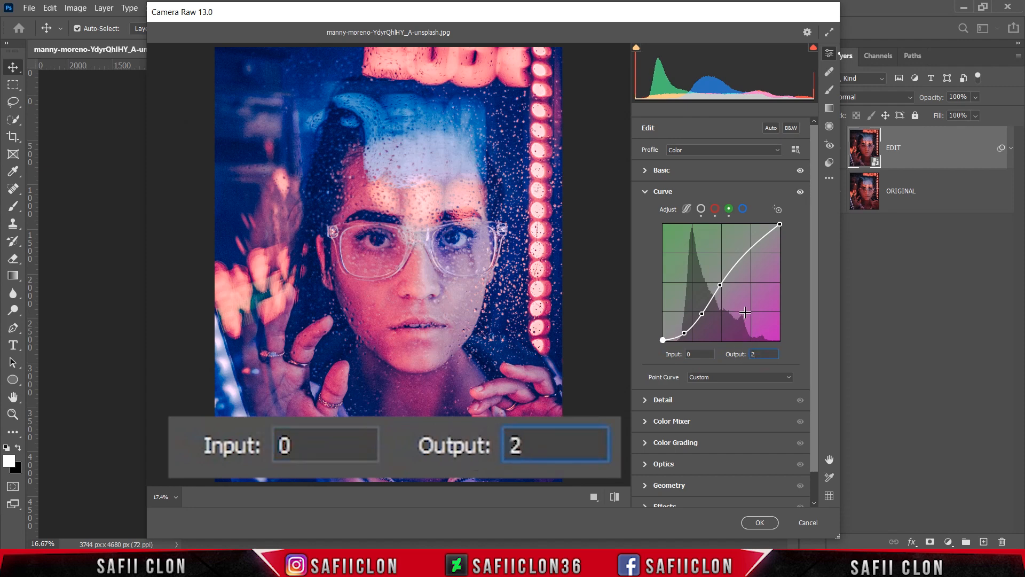
Add a highlight point to the green channel curve with input 176 and output 191.
click(739, 261)
click(705, 355)
text(1)
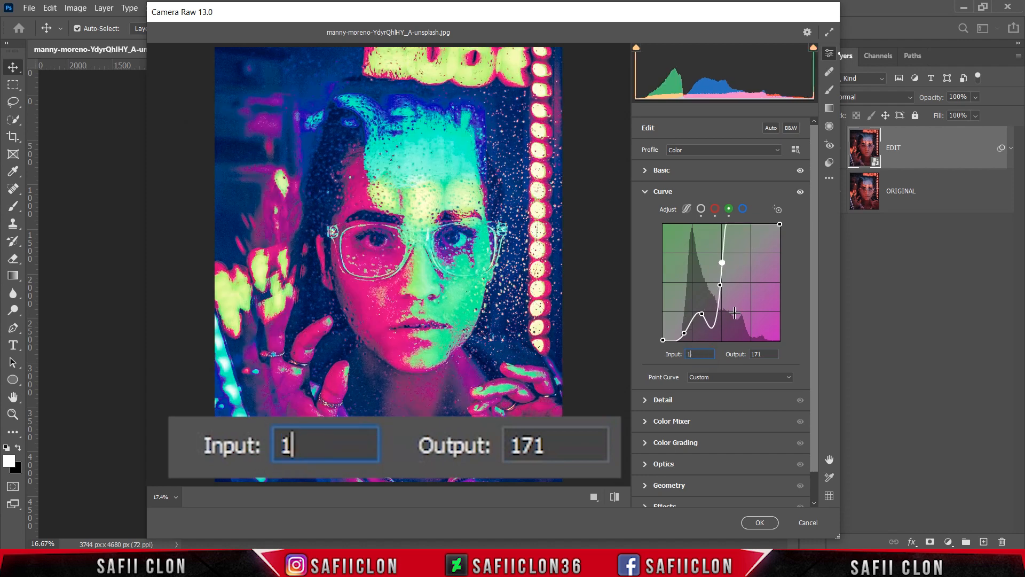
text(76)
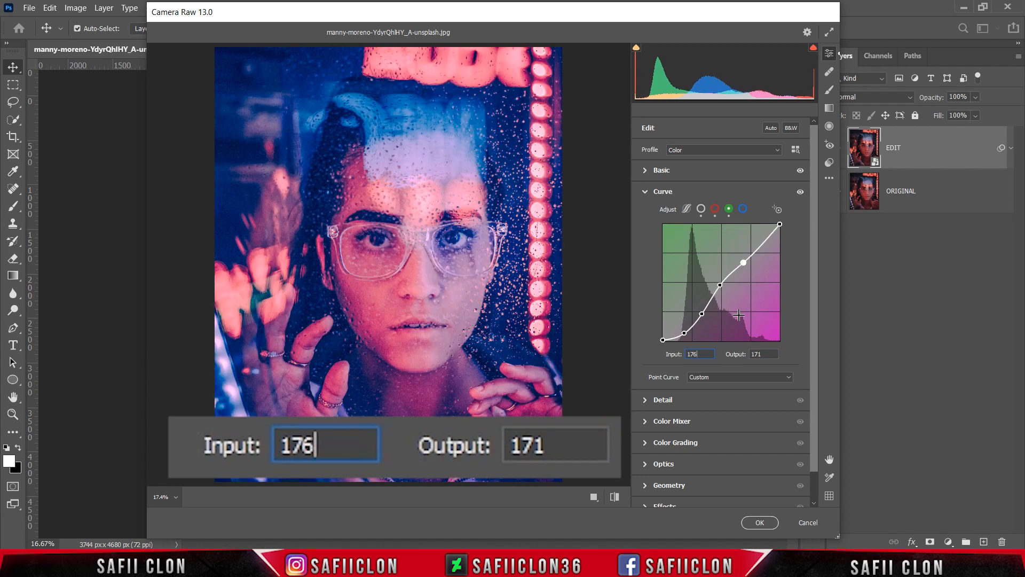
click(762, 353)
text(19)
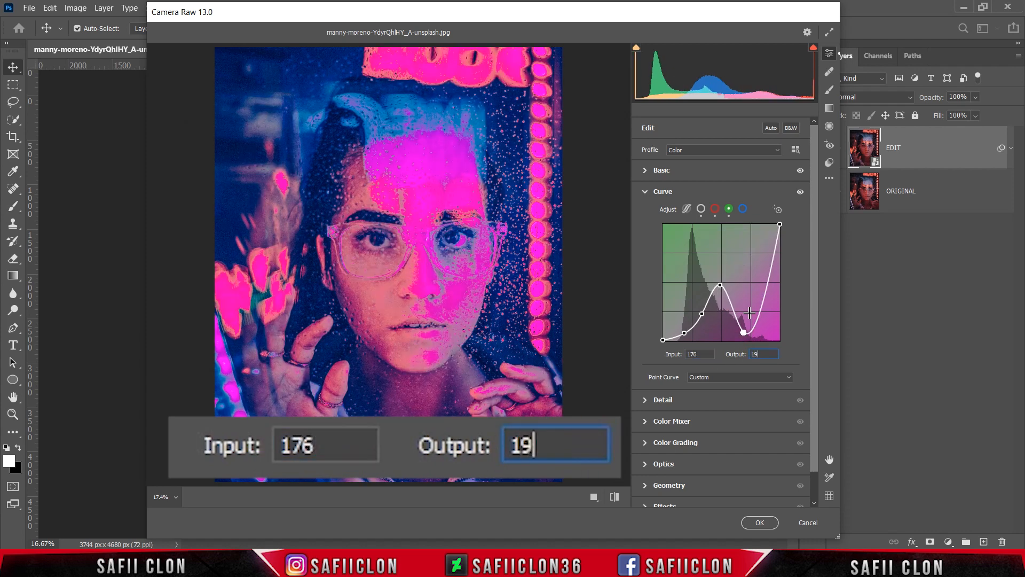
text(1)
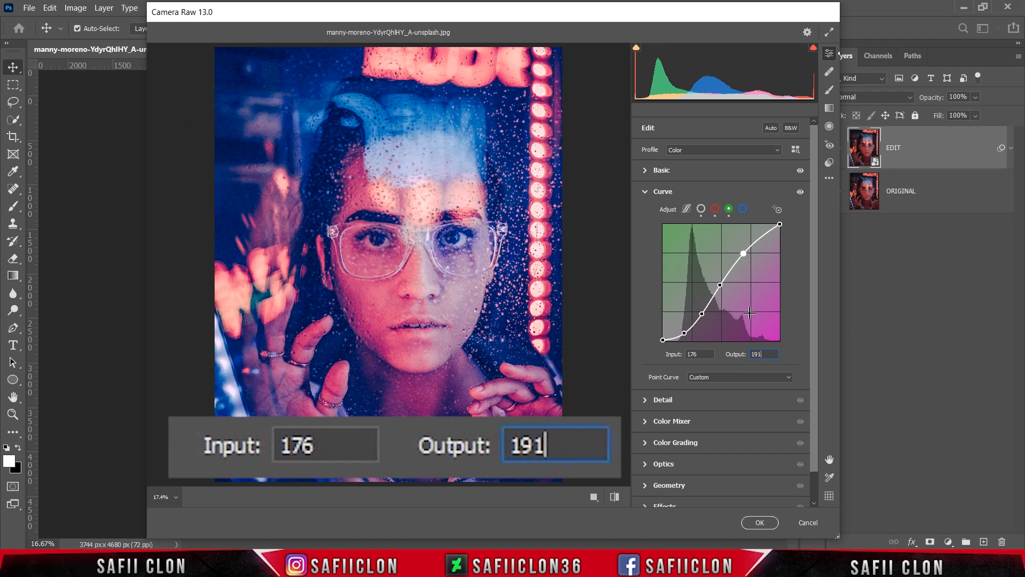
Add a point between the green curve's highlight point and white end with input 218 and output 232.
click(762, 238)
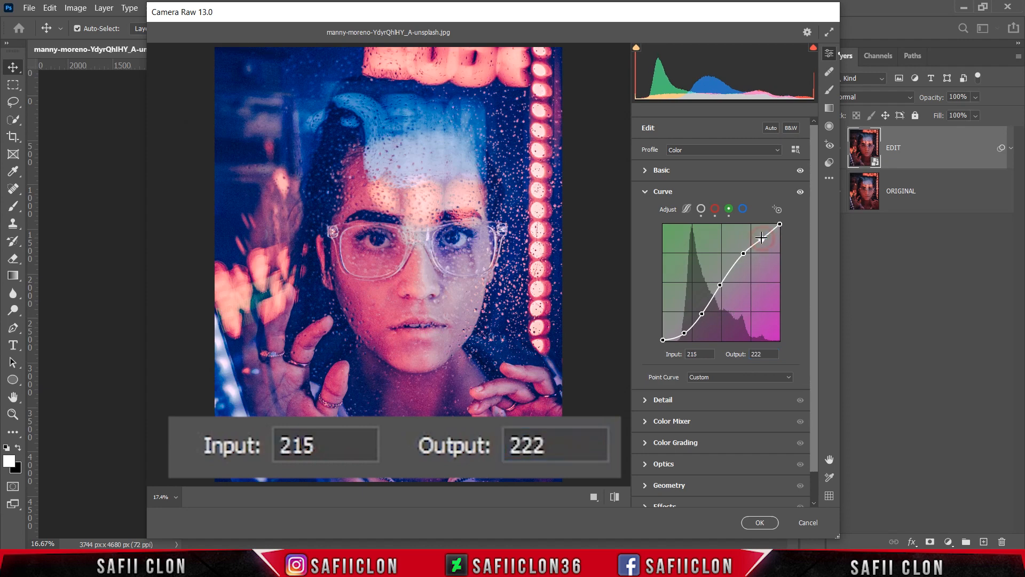
click(700, 353)
text(21)
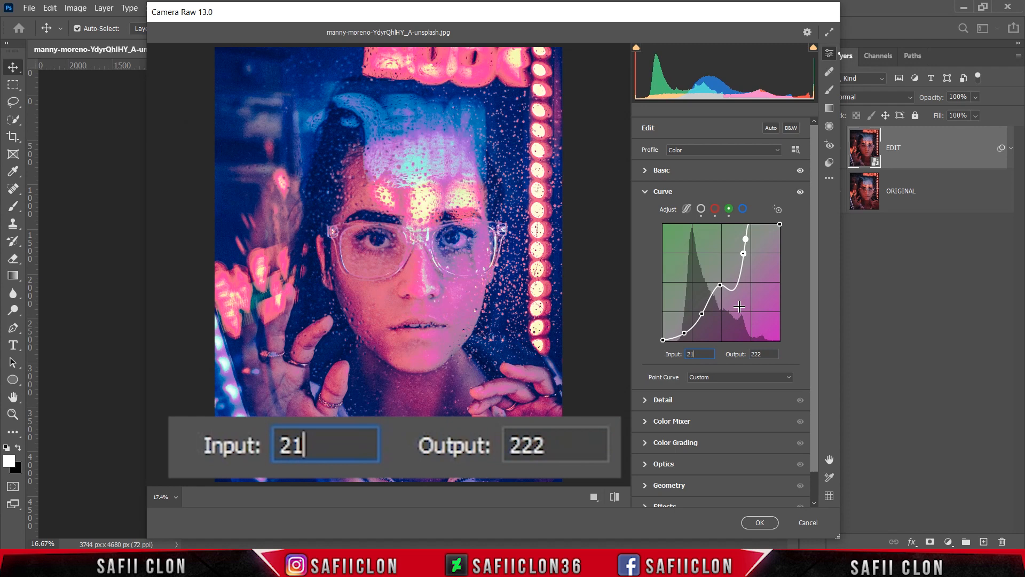
text(8)
click(756, 354)
text(2)
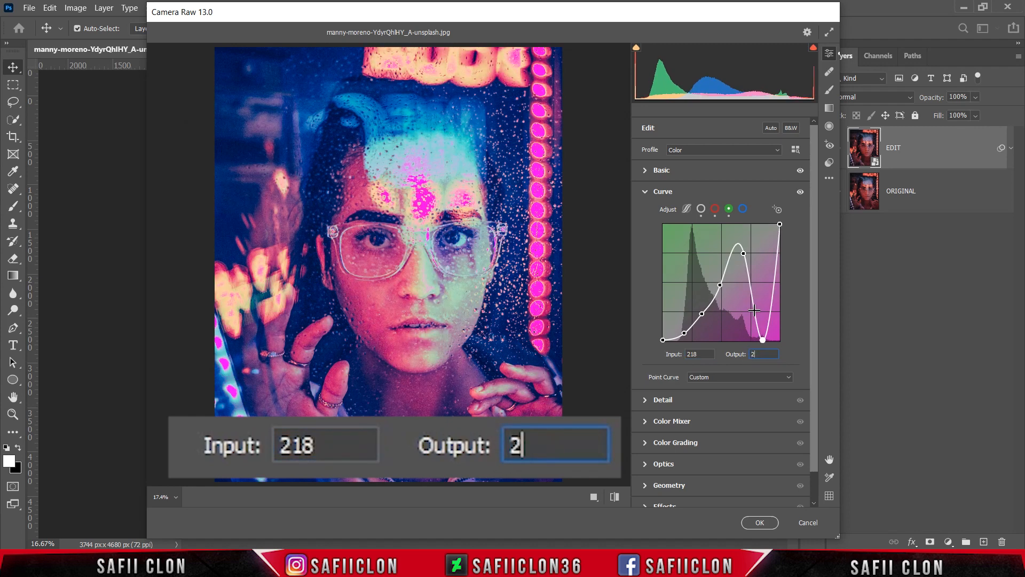
text(32)
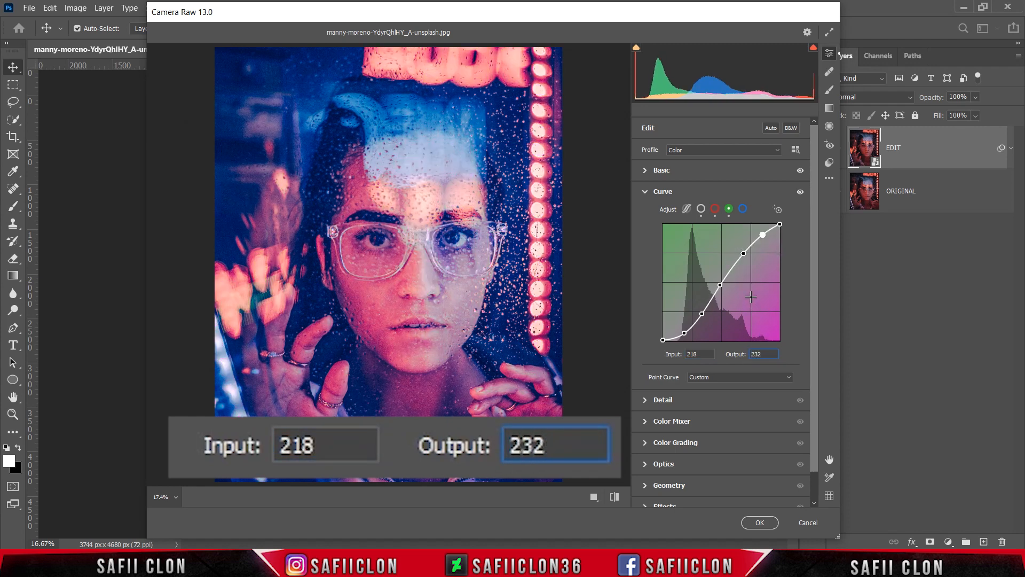
Switch to the blue channel curve and add a midtone point with input 129 and output 111.
click(743, 209)
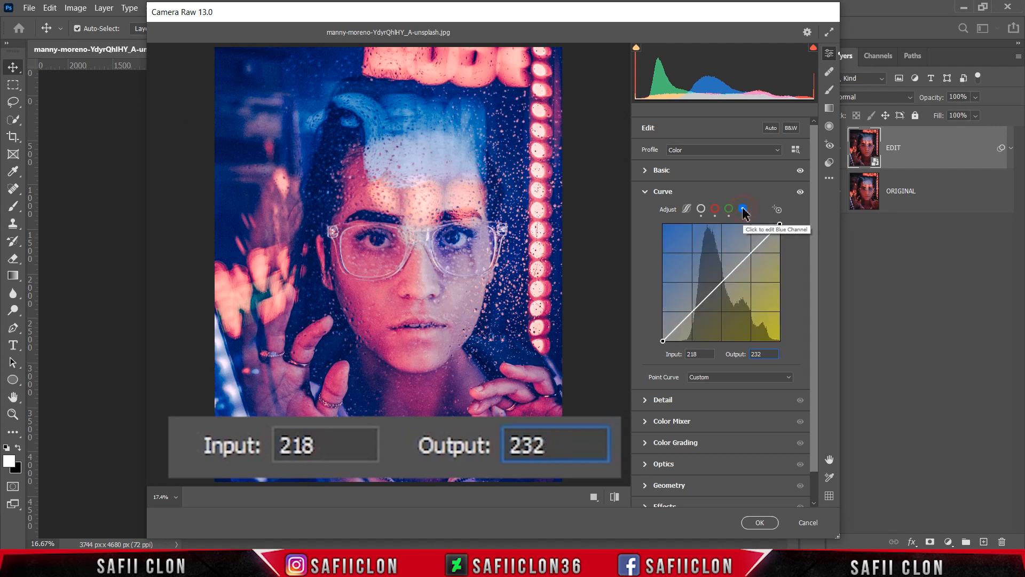
click(720, 282)
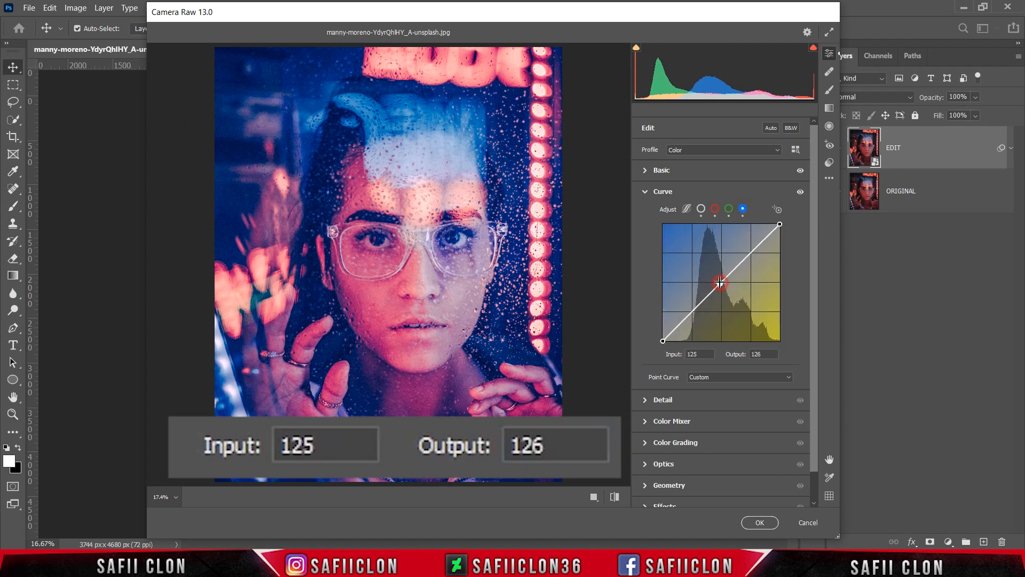
click(690, 354)
text(129)
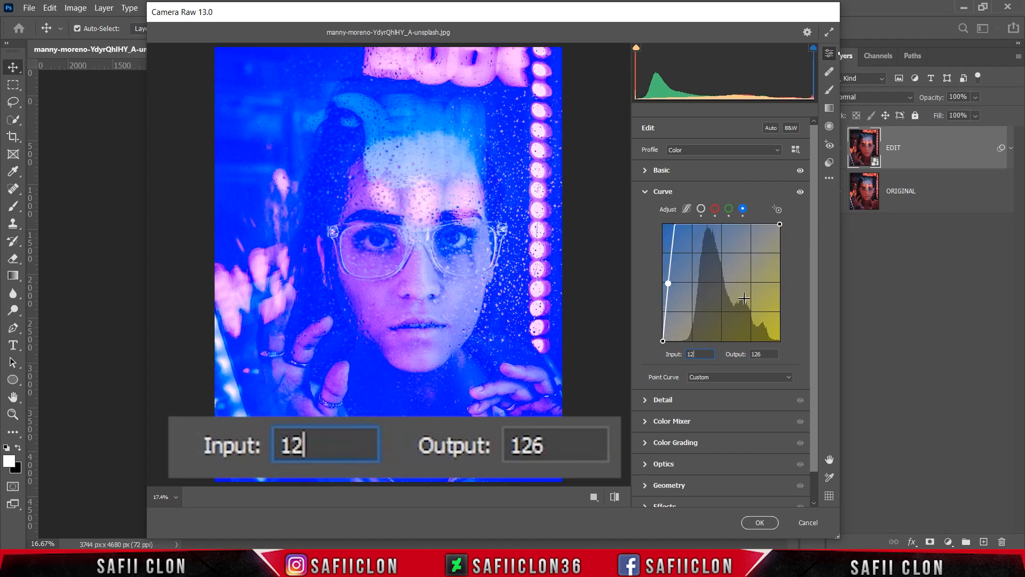
click(763, 354)
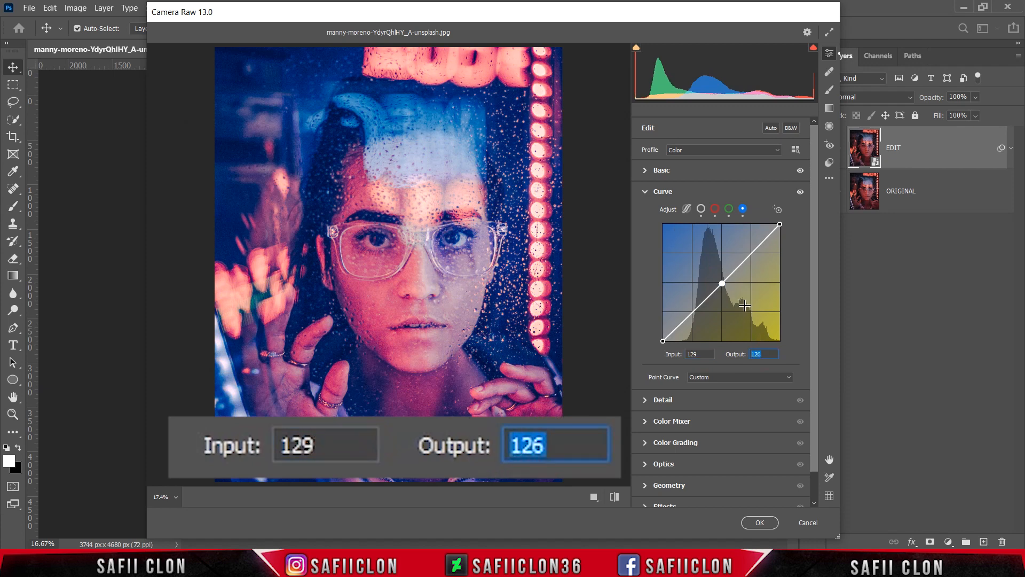
text(111)
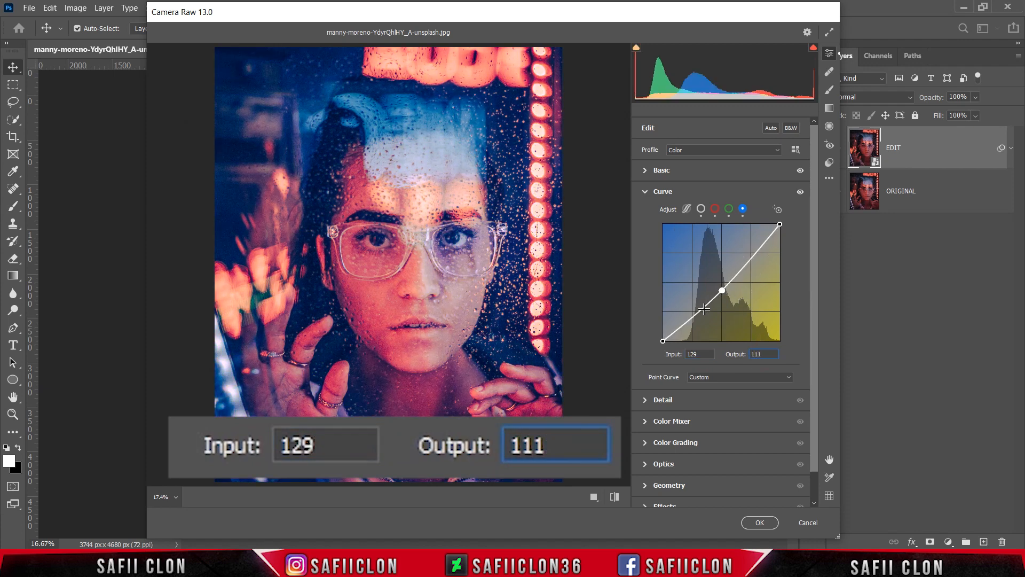
Add a point below the blue curve's midtone point with input 82 and output 47.
click(700, 310)
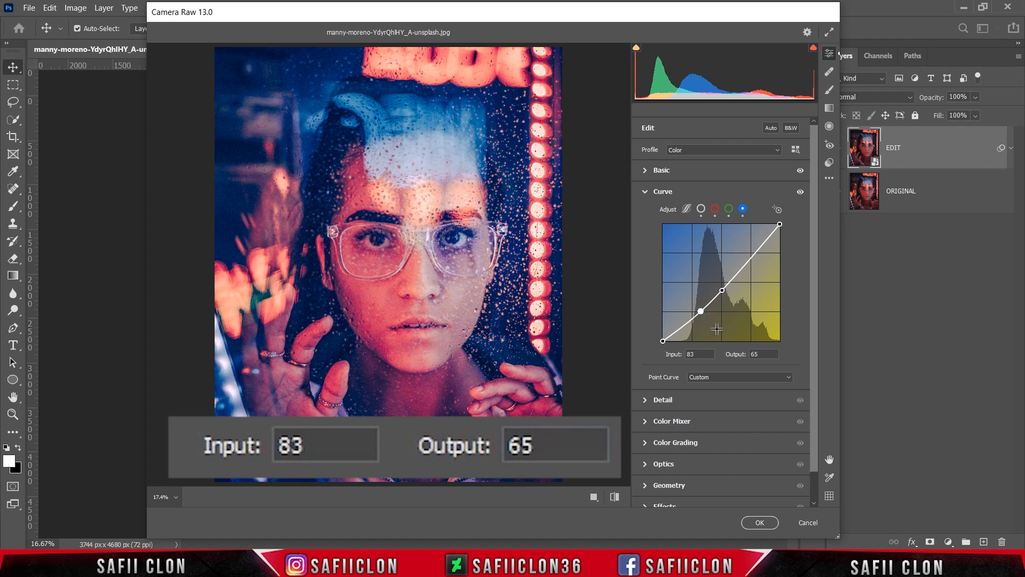
drag(706, 354, 685, 355)
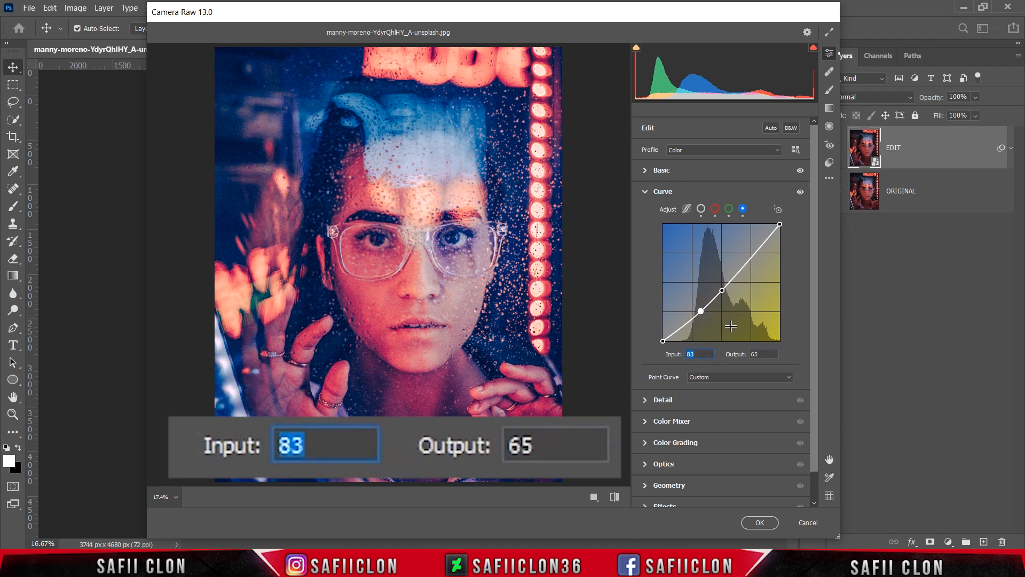
text(82)
drag(763, 354, 751, 354)
text(47)
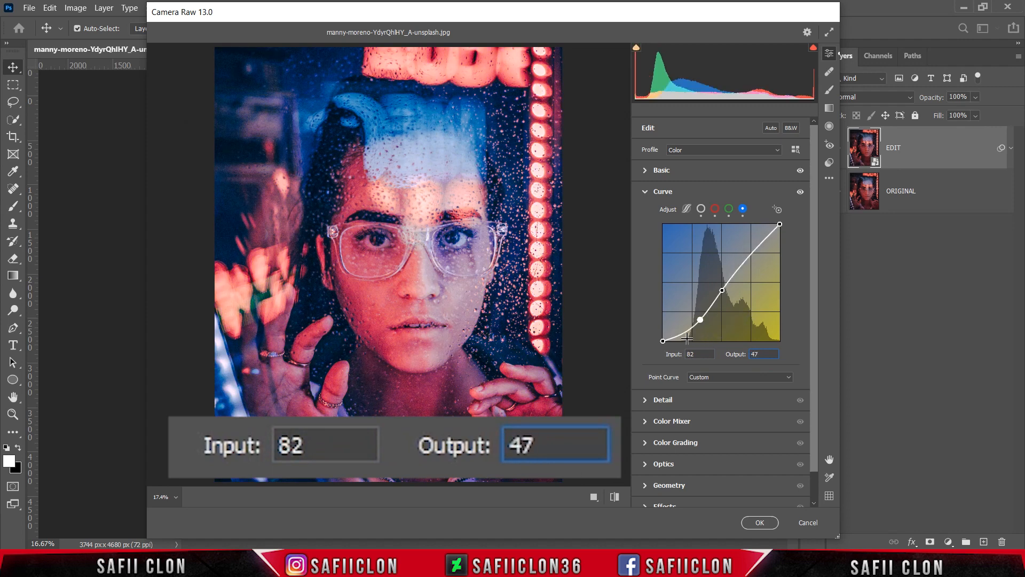
Add a deep shadow point to the blue curve with input 41 and output 27.
click(684, 334)
drag(702, 354, 687, 354)
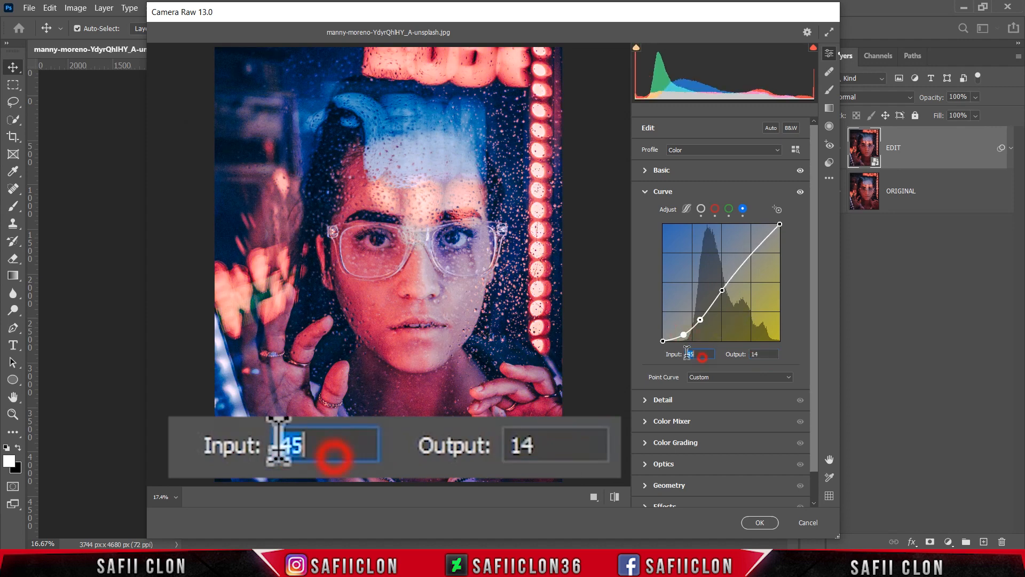
text(41)
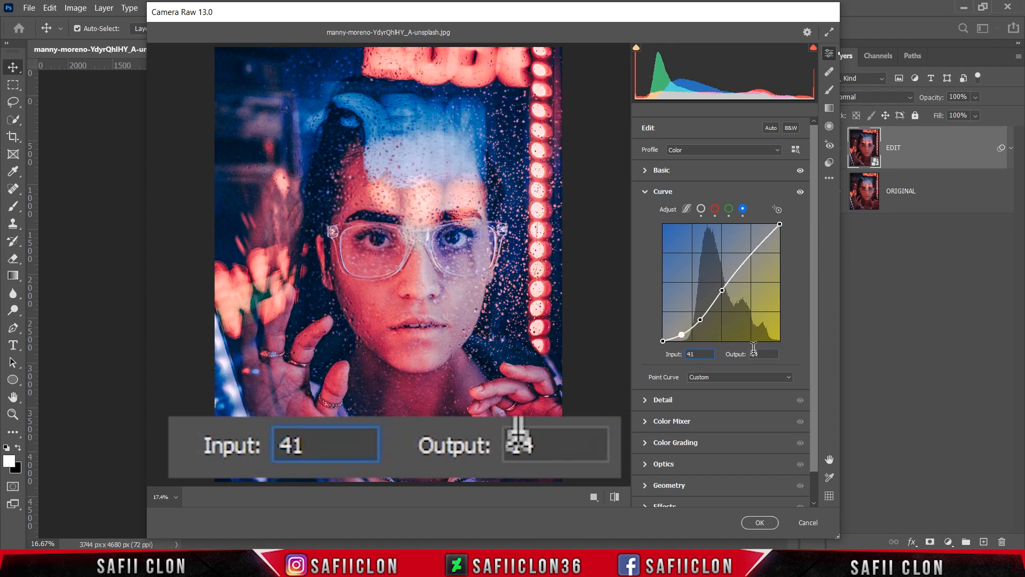
drag(763, 354, 752, 354)
text(27)
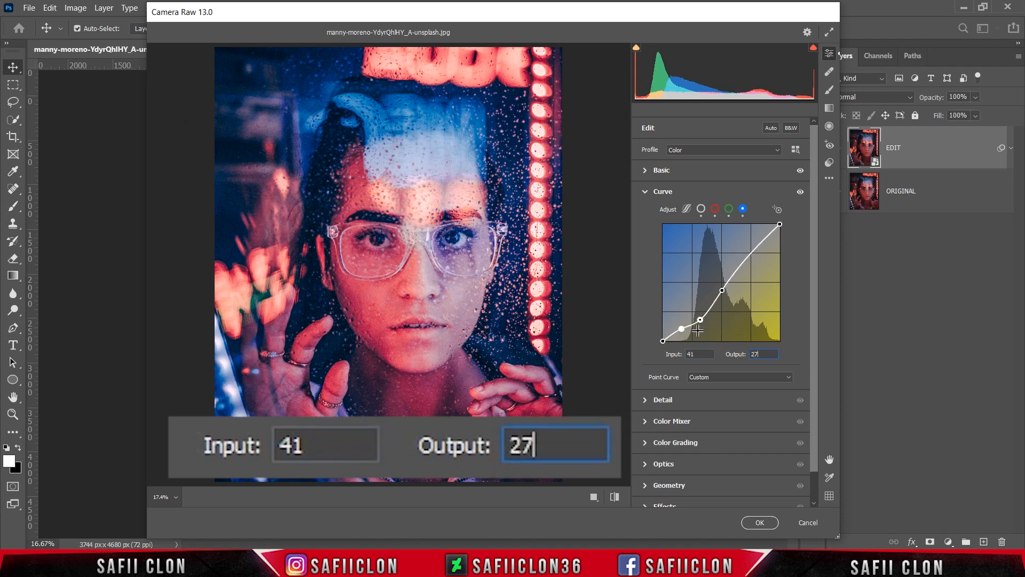
Lift the black end point of the blue curve to input 0 and output 27.
click(663, 341)
drag(702, 355, 687, 354)
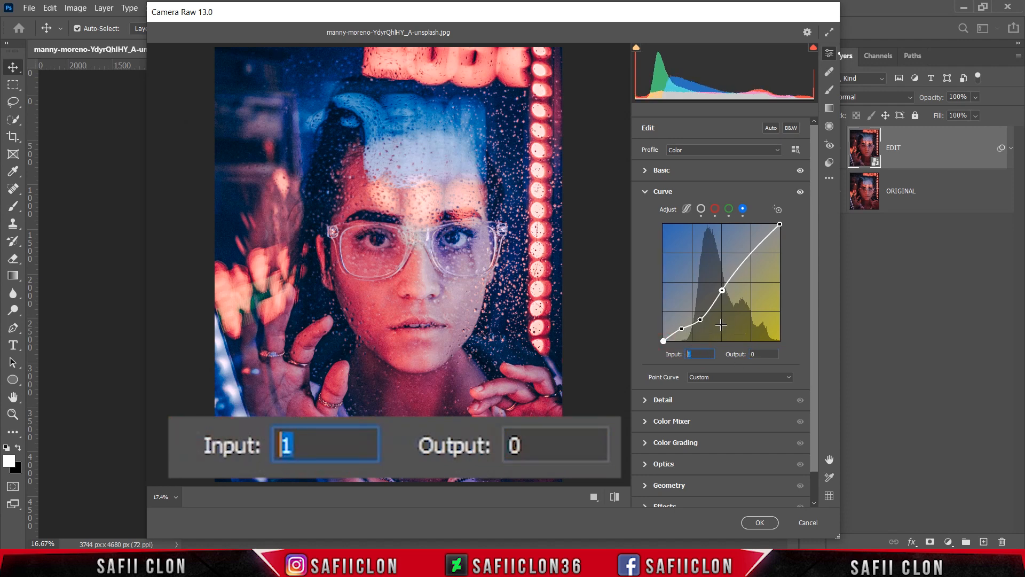
text(0)
drag(764, 353, 753, 354)
text(27)
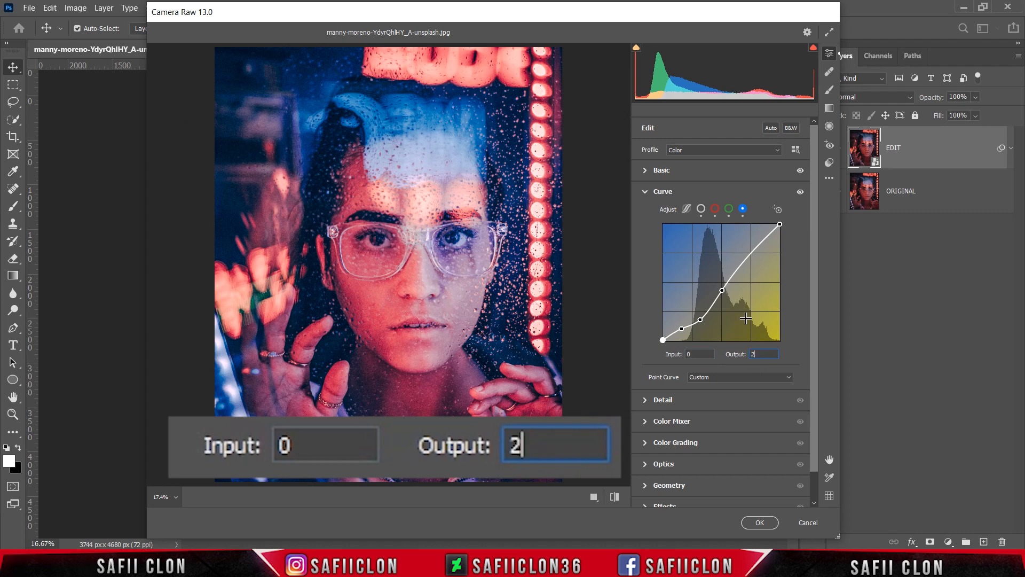
Add a point above the blue curve's midtone point with input 168 and output 133.
click(738, 268)
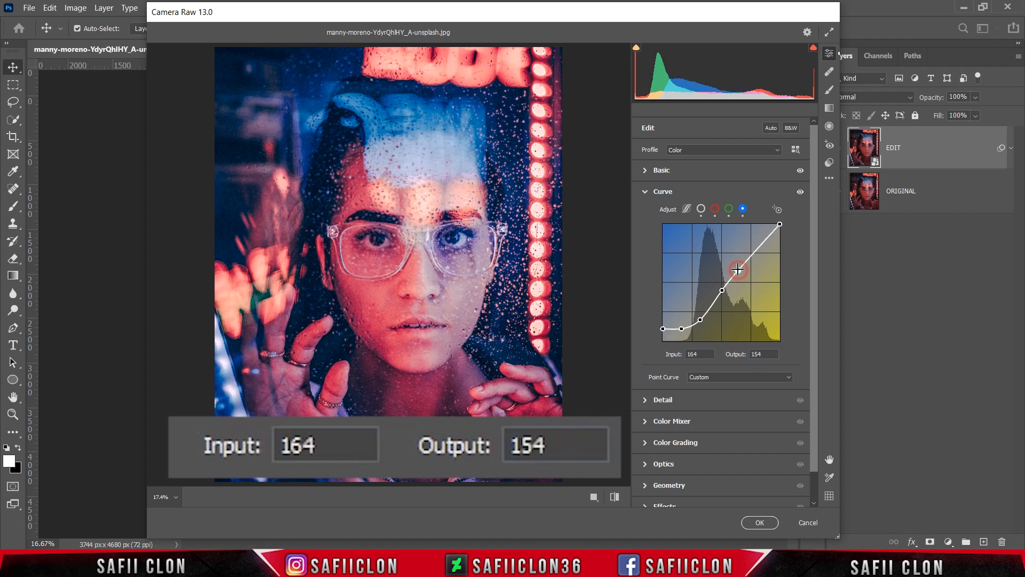
double_click(711, 354)
text(168)
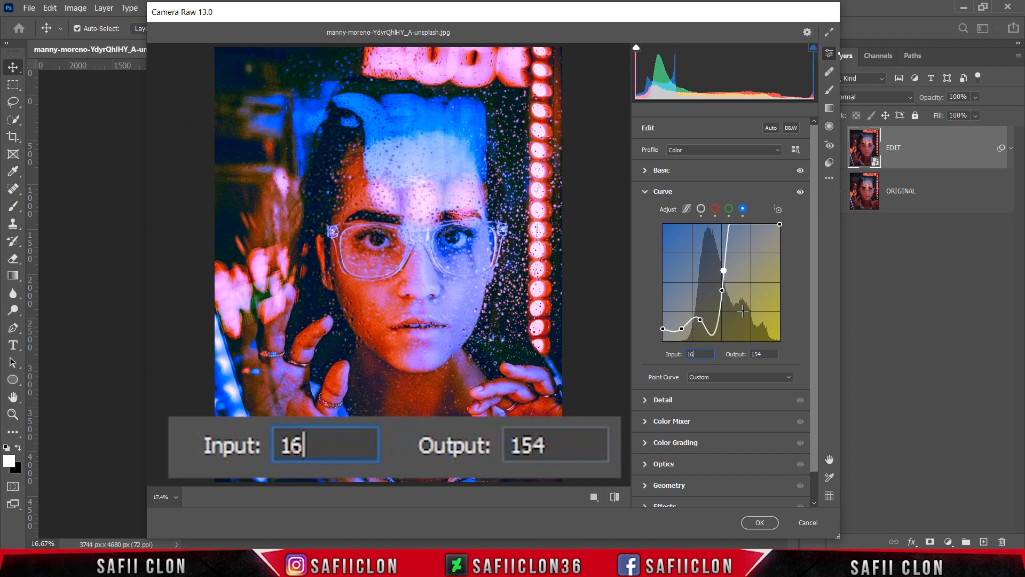
double_click(765, 353)
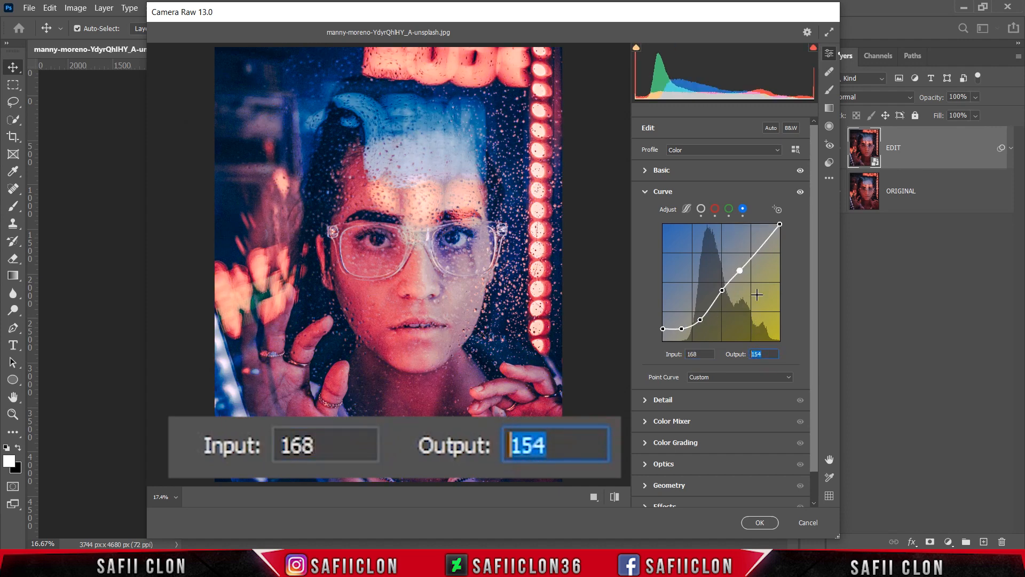
text(133)
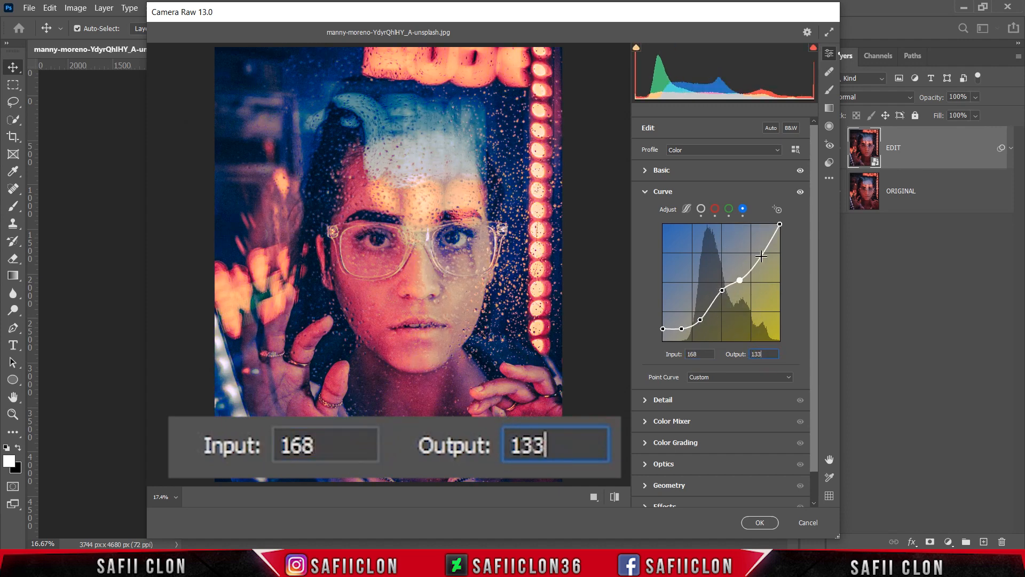
Add a highlight point to the blue curve with input 191 and output 172.
click(761, 256)
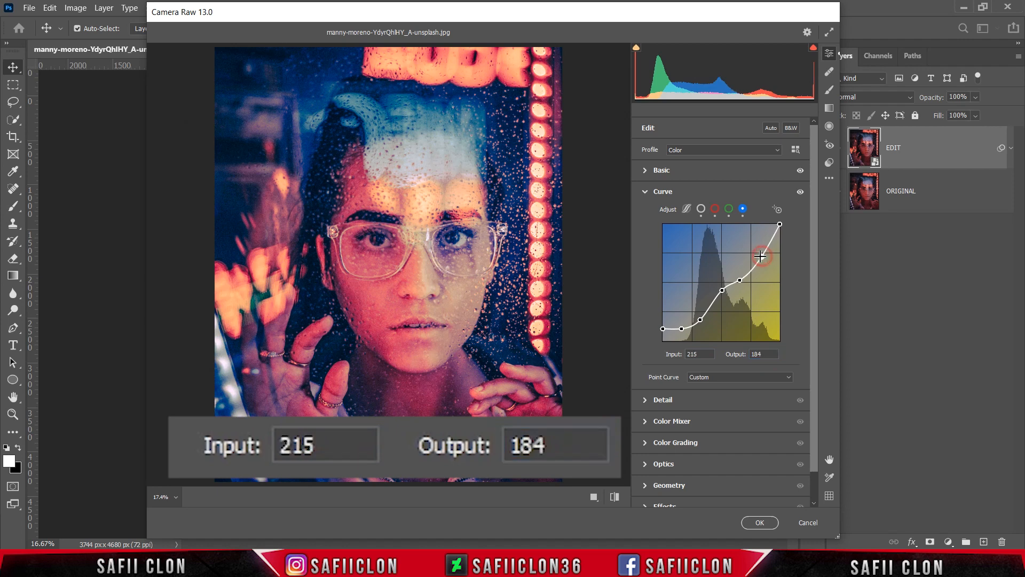
double_click(694, 354)
text(1)
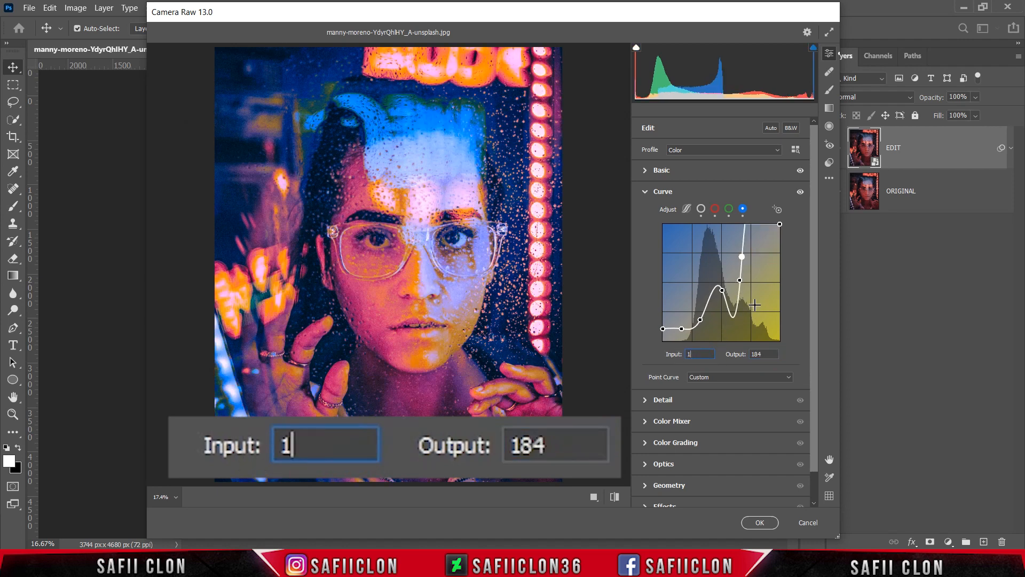
text(91)
double_click(763, 355)
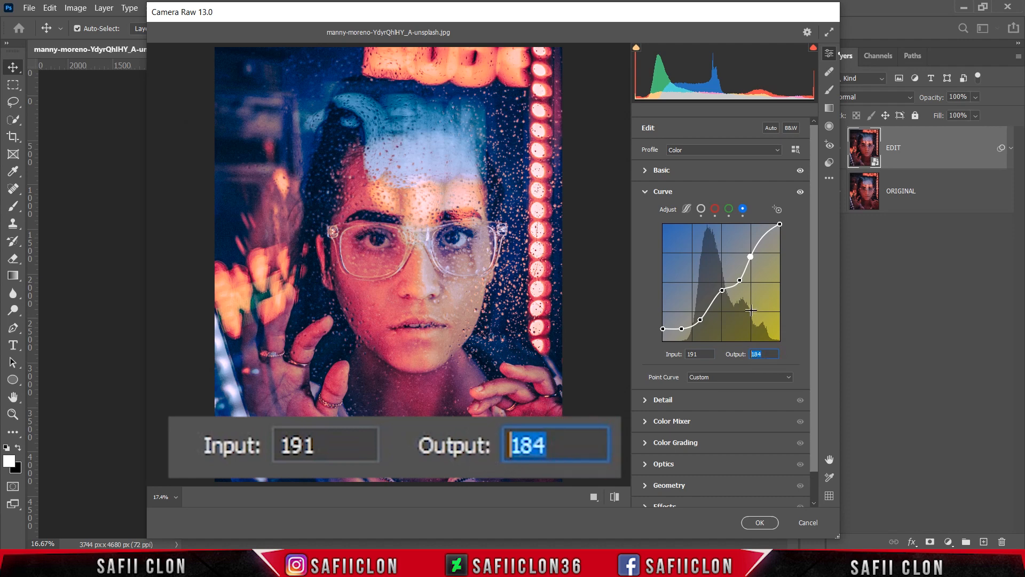
text(172)
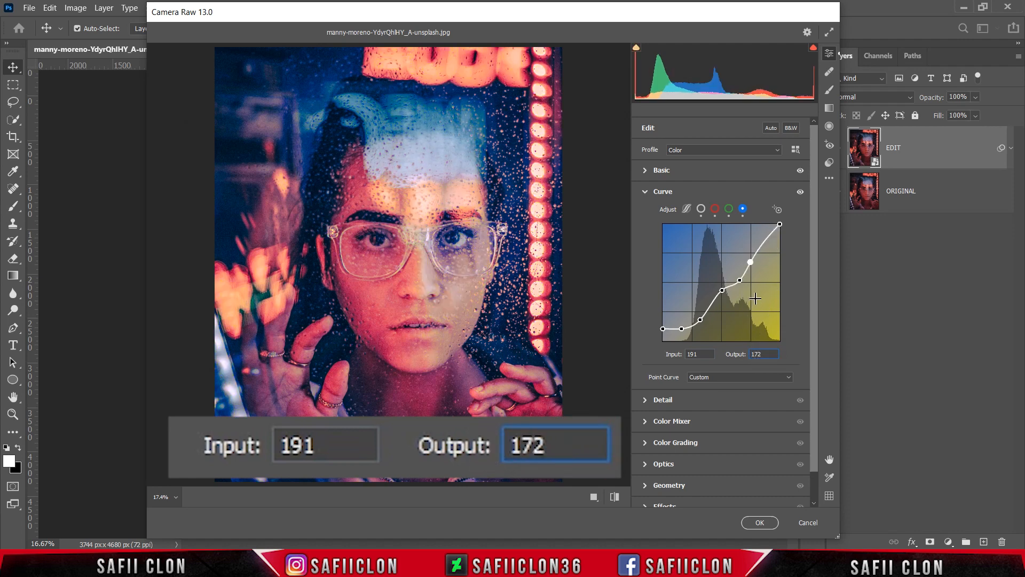
Add a bright highlight point near the white end of the blue curve with input 211 and output 236.
click(765, 243)
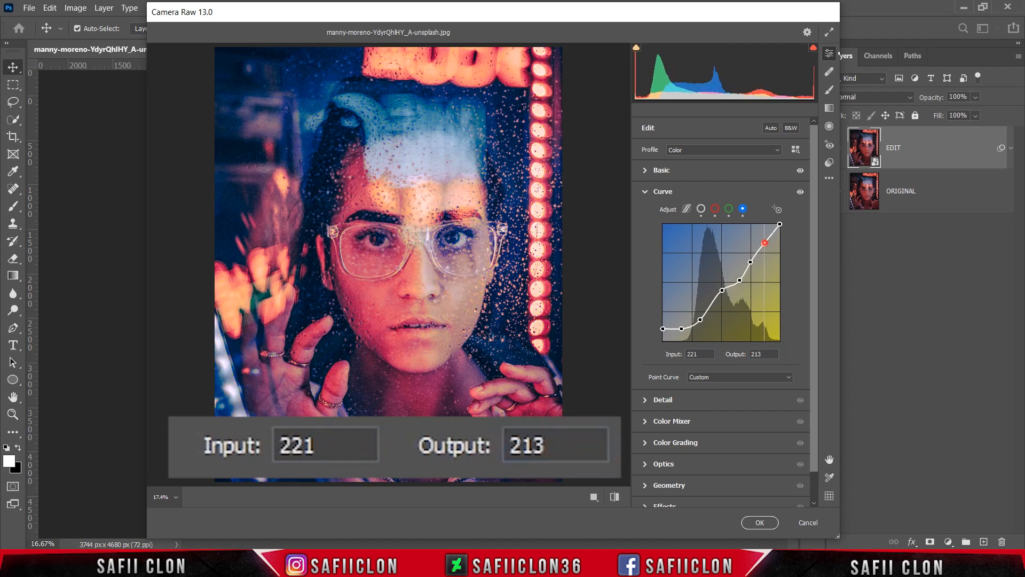
double_click(701, 354)
text(211)
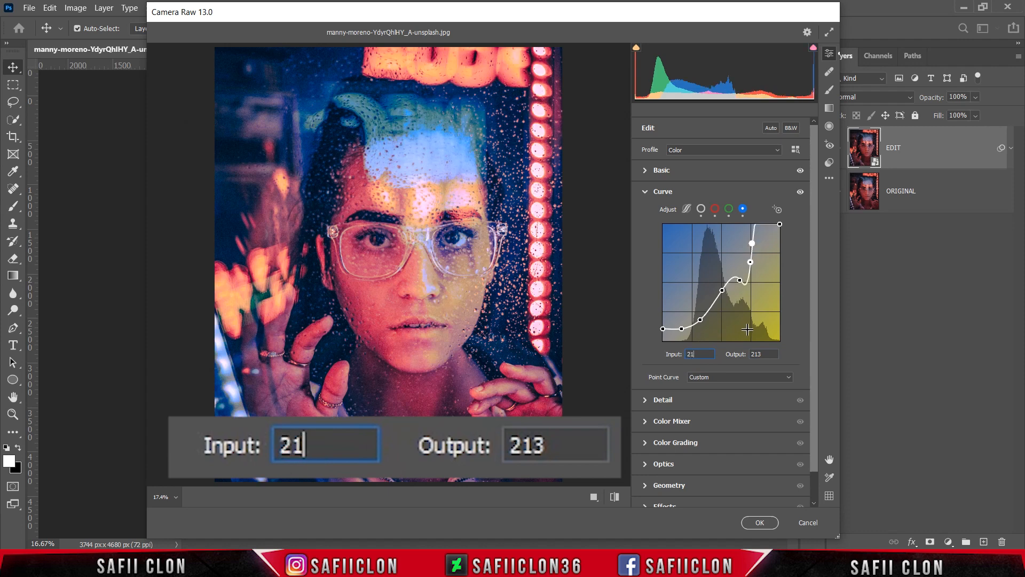
click(768, 354)
double_click(768, 354)
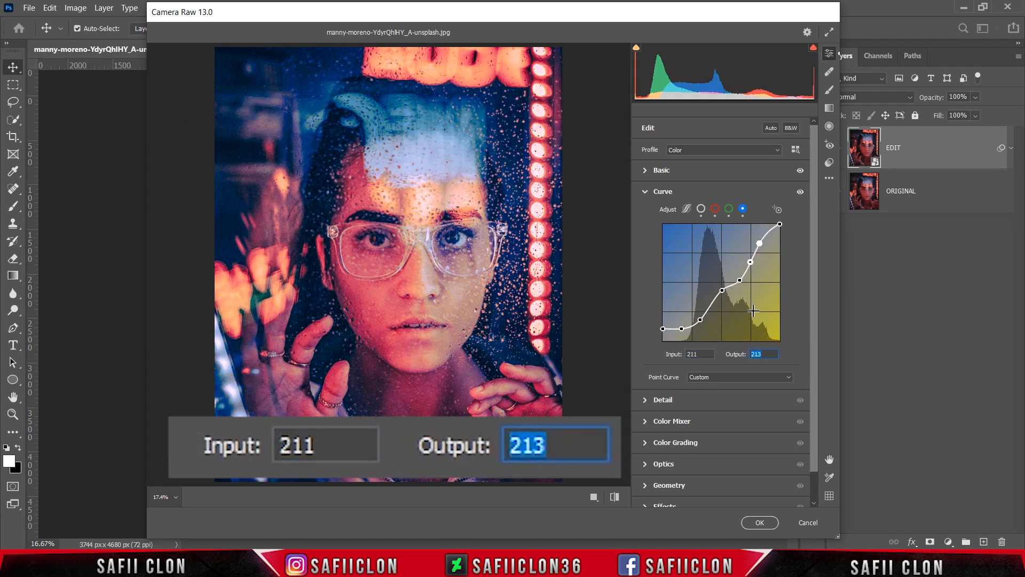
text(23)
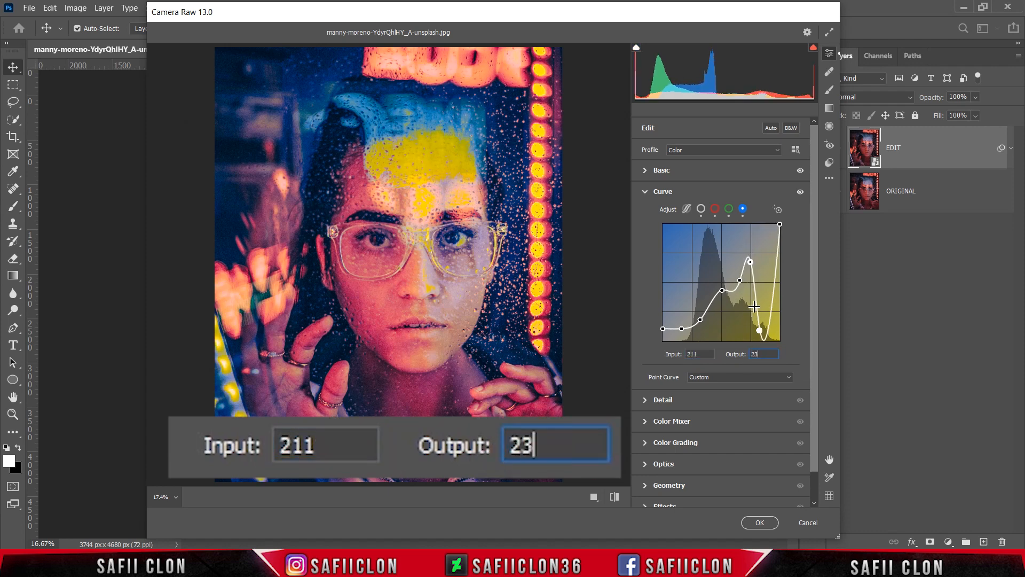
text(6)
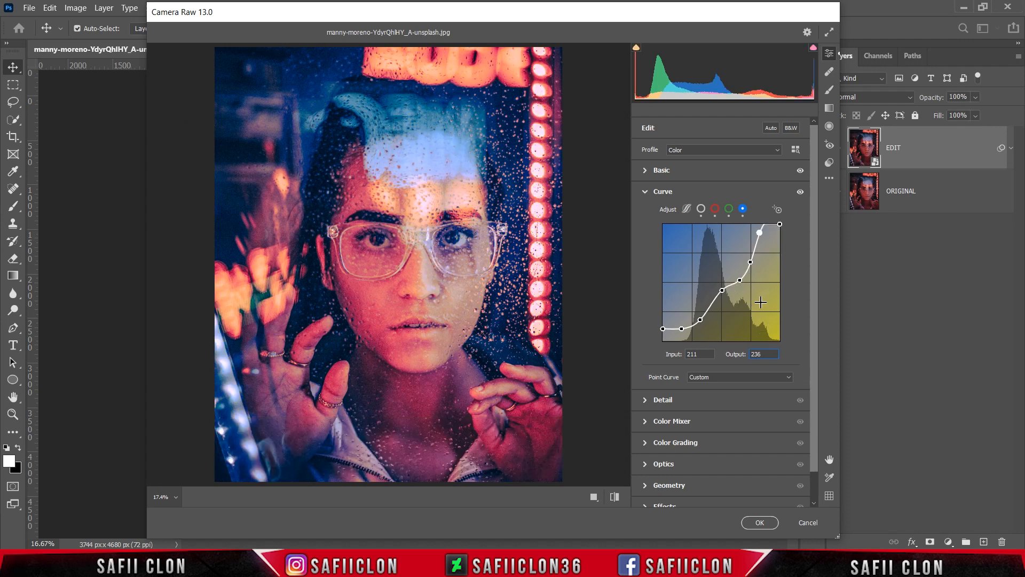
In the Detail settings, set Sharpening to 19, Noise Reduction to 19 and Color Noise Reduction to 24.
click(686, 405)
drag(812, 370, 816, 450)
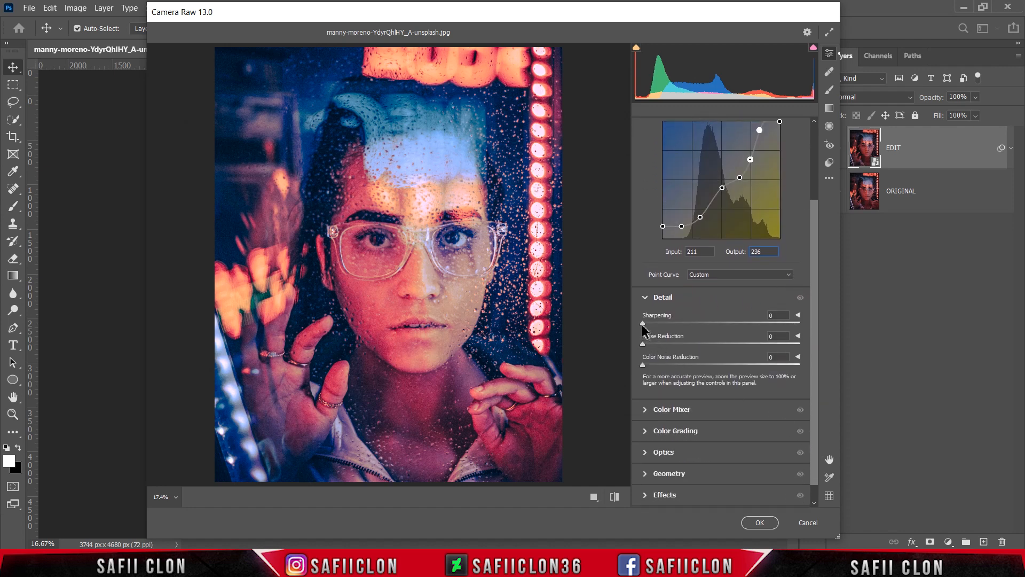
drag(643, 324, 669, 332)
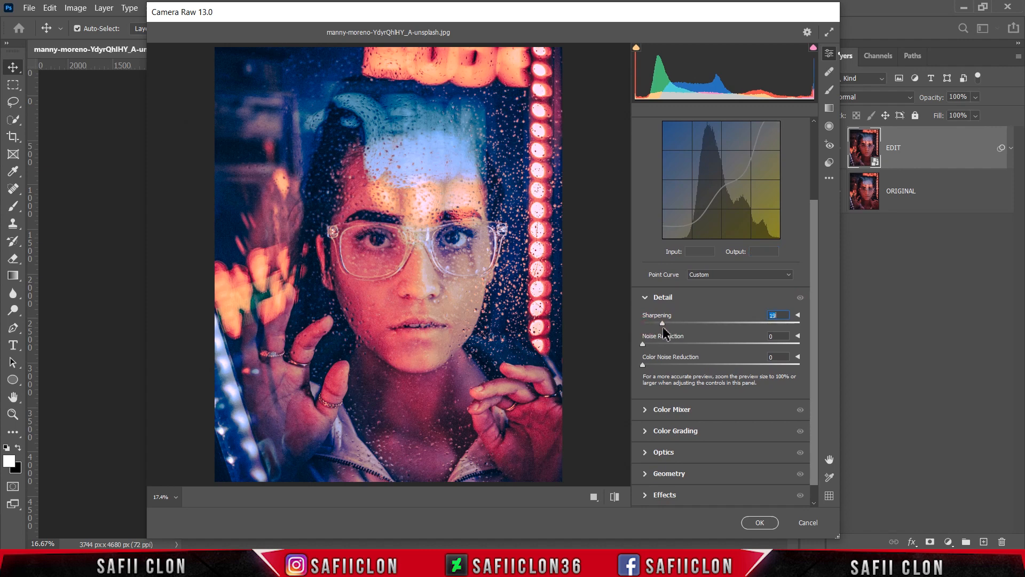
drag(644, 344, 668, 348)
drag(643, 365, 682, 368)
In the Color Mixer, set the hue of Reds to -3, Oranges +78, Aquas -22, Blues -22, Purples -3 and Magentas +24.
click(700, 413)
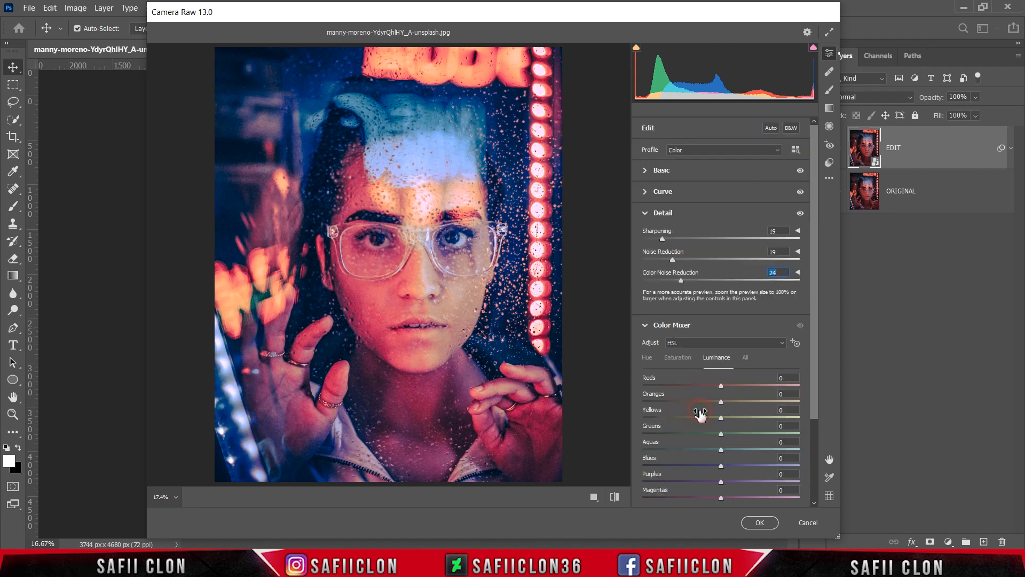
drag(815, 259, 817, 334)
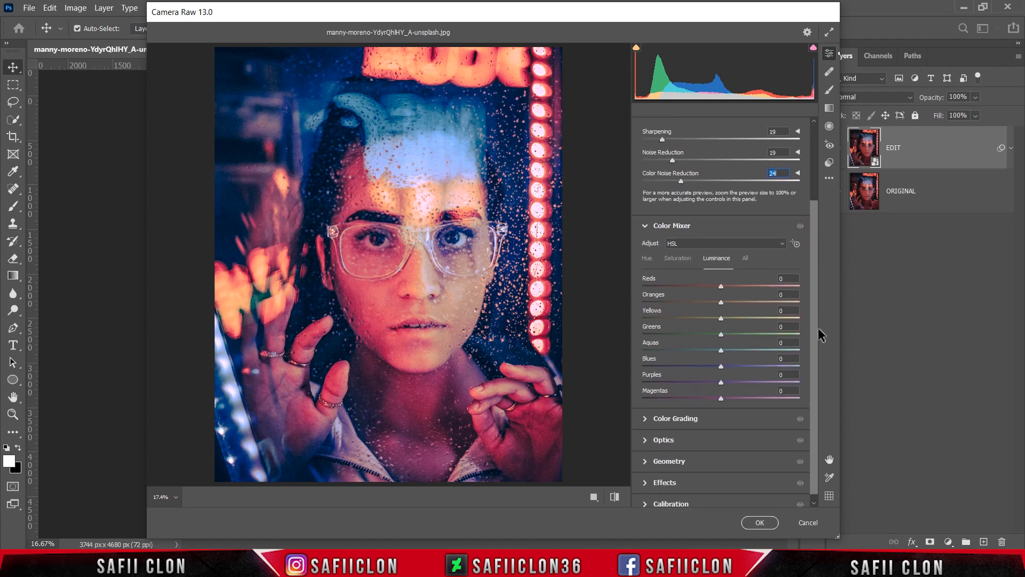
click(647, 259)
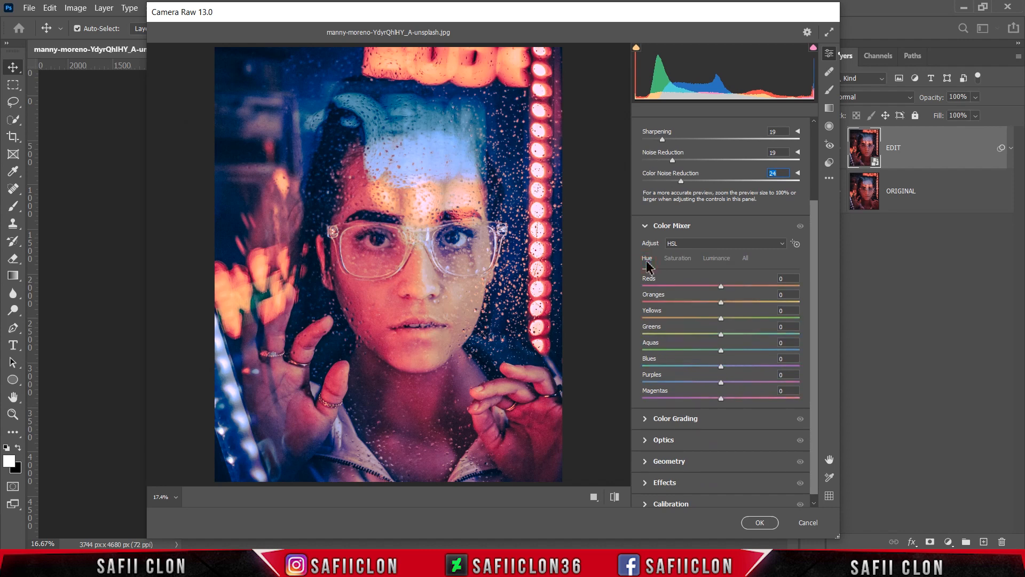
click(721, 284)
drag(722, 303, 784, 307)
drag(721, 350, 745, 398)
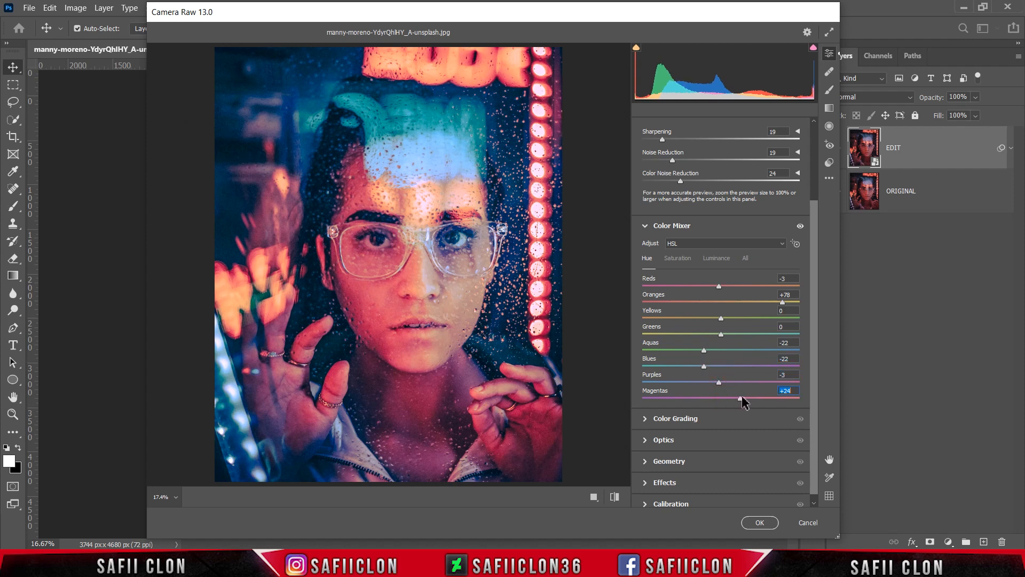
Set the Color Mixer saturation of Reds to -21, Oranges +2, Aquas +12, Blues -14 and Purples +2.
click(687, 261)
drag(721, 286, 710, 287)
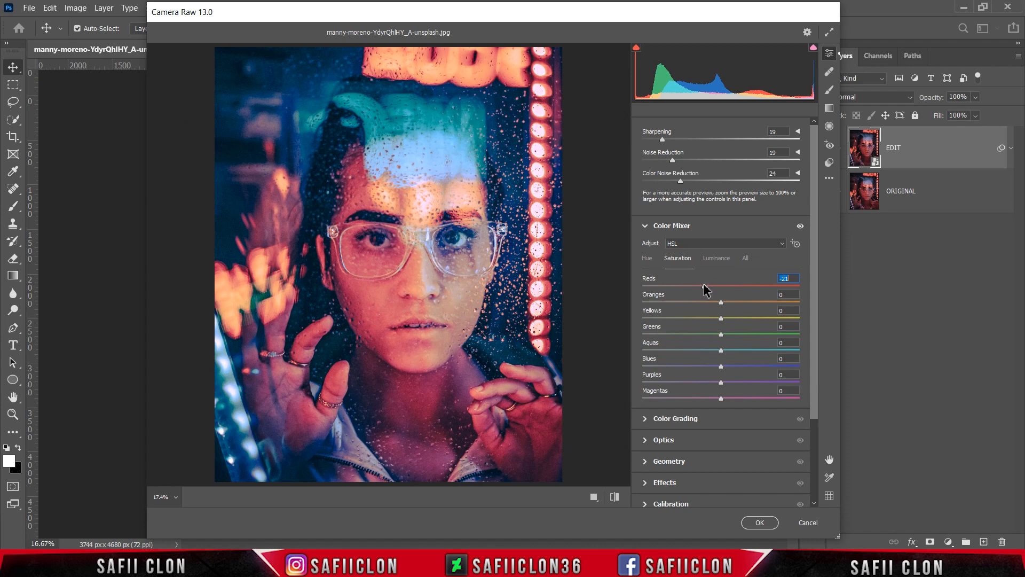
drag(721, 302, 722, 302)
mouse_move(723, 350)
mouse_down()
mouse_move(732, 351)
mouse_move(711, 367)
mouse_move(723, 382)
mouse_up()
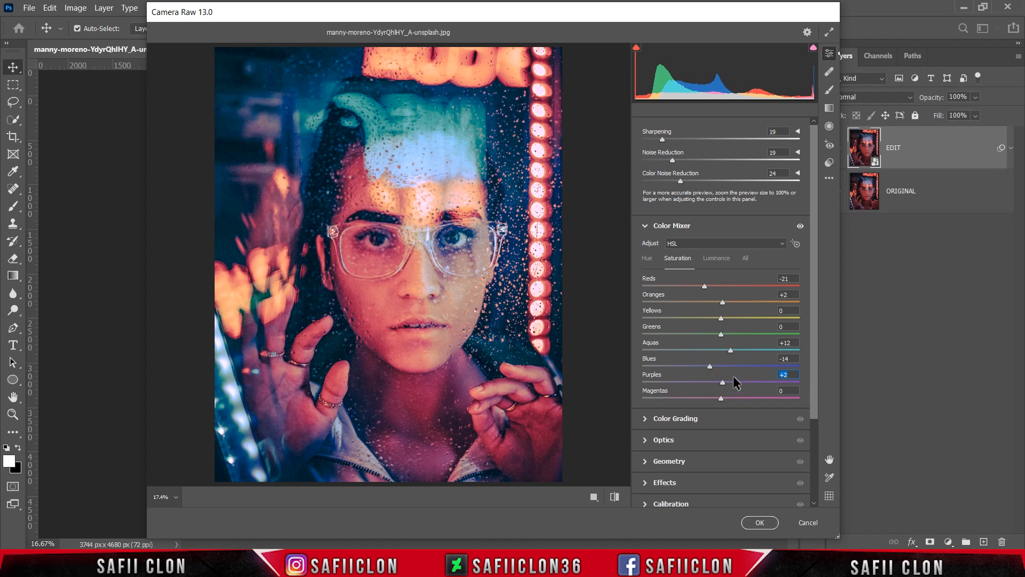
Set the Color Mixer luminance of Reds to +8, Oranges -33, Aquas +35, Blues +42, Purples +27 and Magentas +31.
click(717, 260)
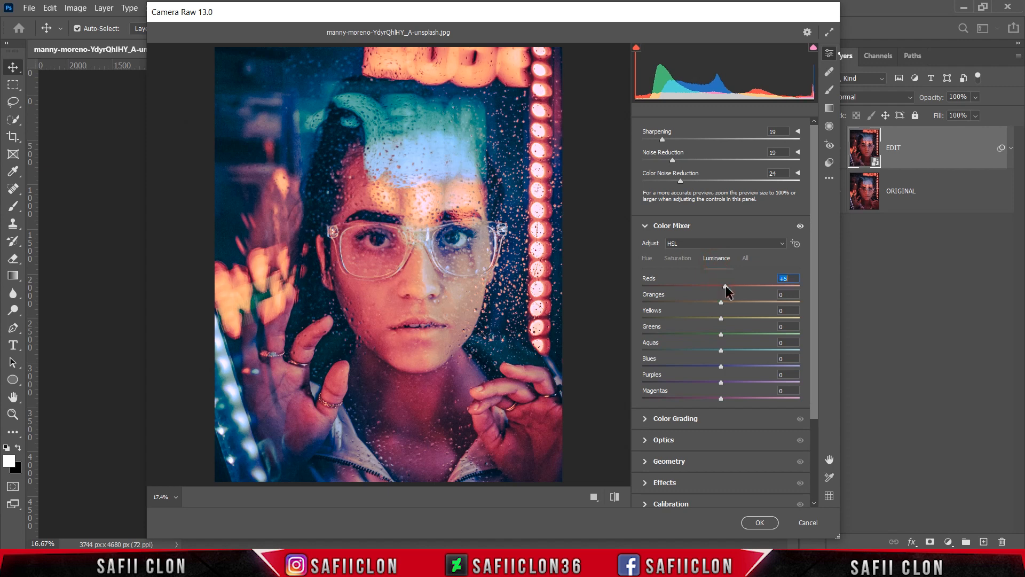
drag(723, 303, 702, 305)
drag(724, 355, 755, 357)
drag(722, 367, 759, 369)
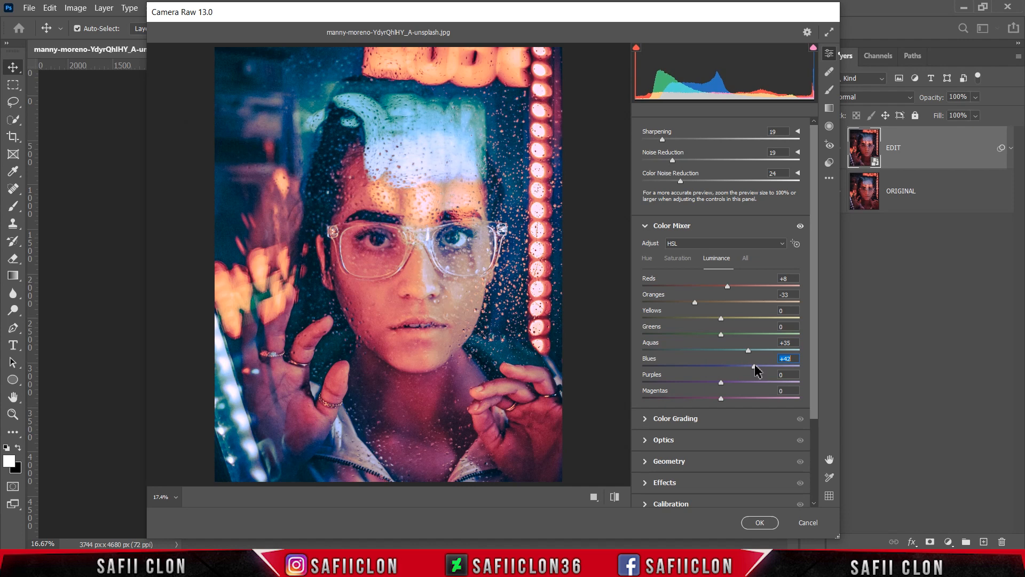
drag(721, 382, 740, 397)
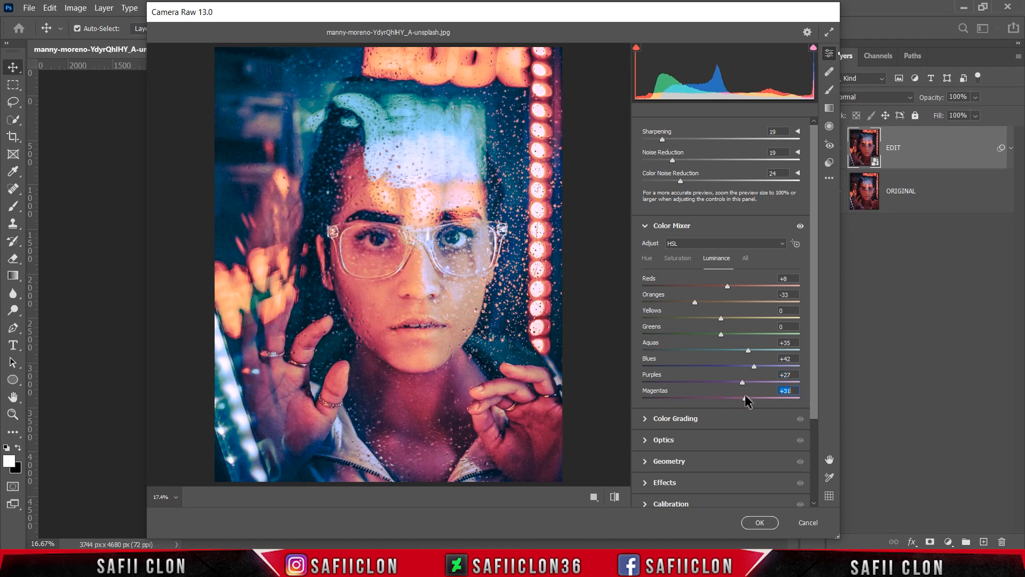
In the Calibration settings, set the Red Primary hue to +25 and its saturation to +41.
drag(814, 328, 810, 421)
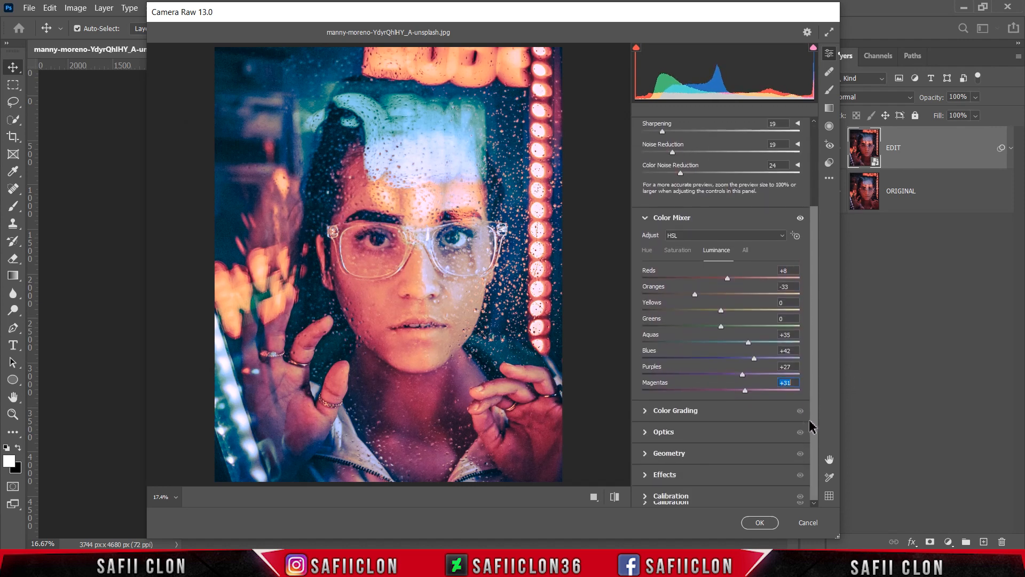
click(689, 495)
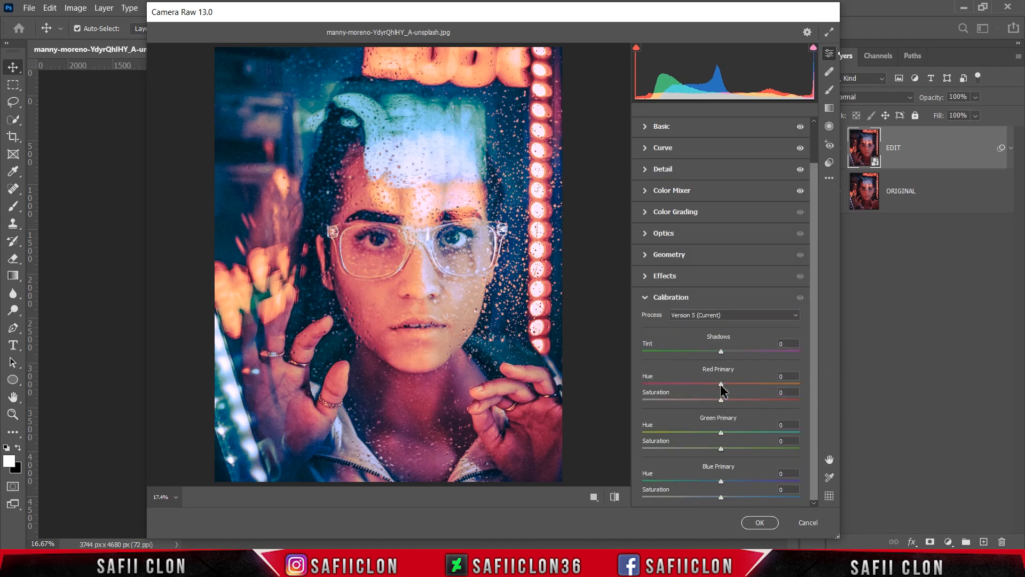
drag(721, 386, 737, 384)
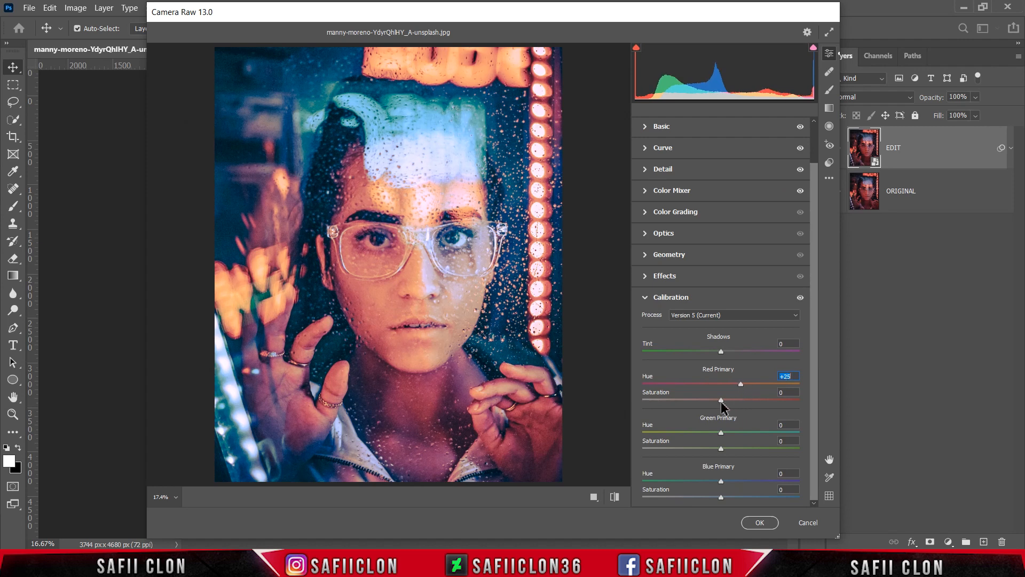
drag(721, 406, 749, 407)
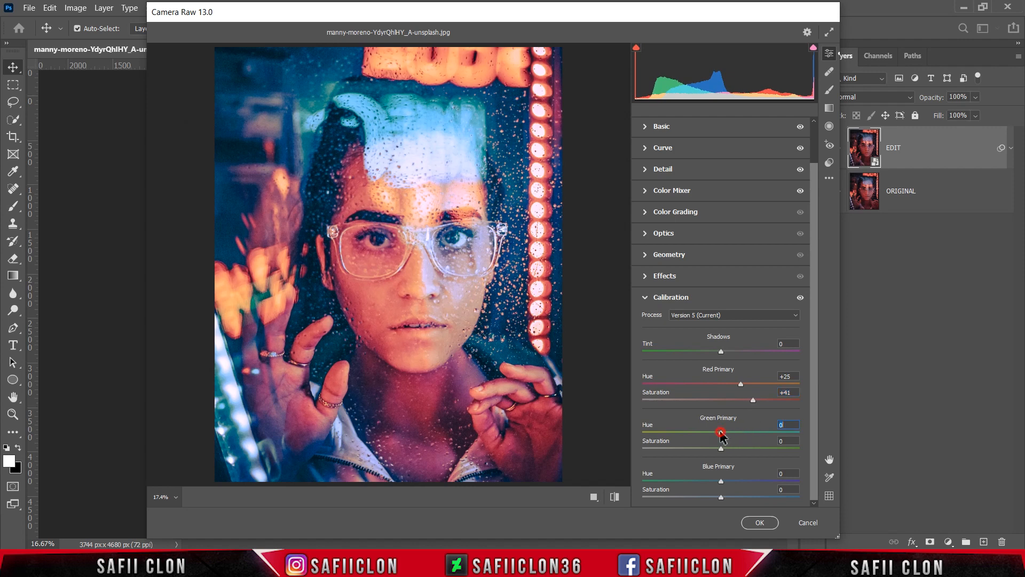
Calibrate the Green Primary to hue +39 and saturation -39, and the Blue Primary to hue -22 and saturation -10.
drag(720, 433, 749, 430)
drag(720, 448, 700, 449)
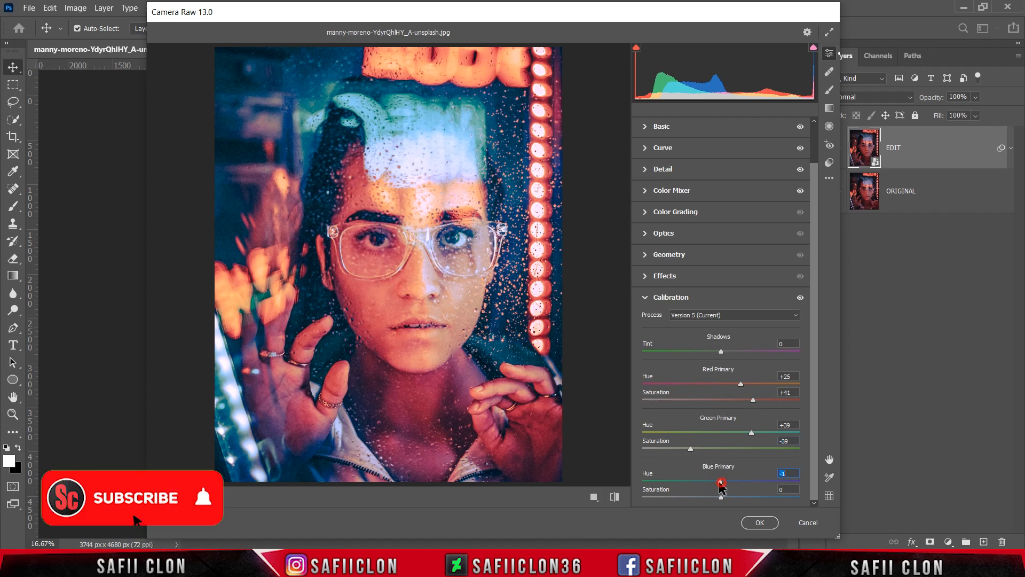
drag(719, 484, 706, 483)
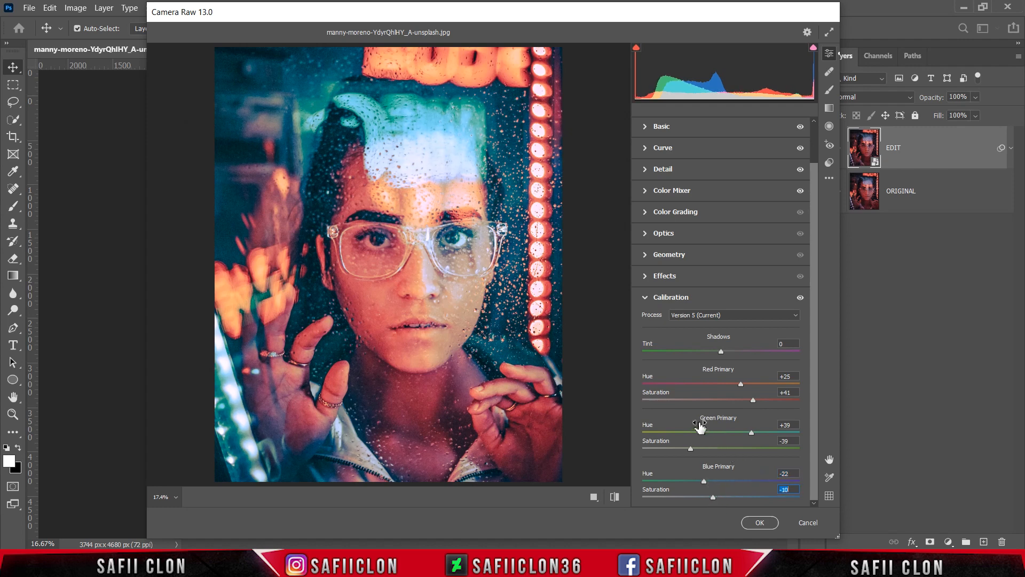
Cycle through the before/after comparison views back to the single view and apply the Camera Raw grade to the EDIT layer.
click(594, 496)
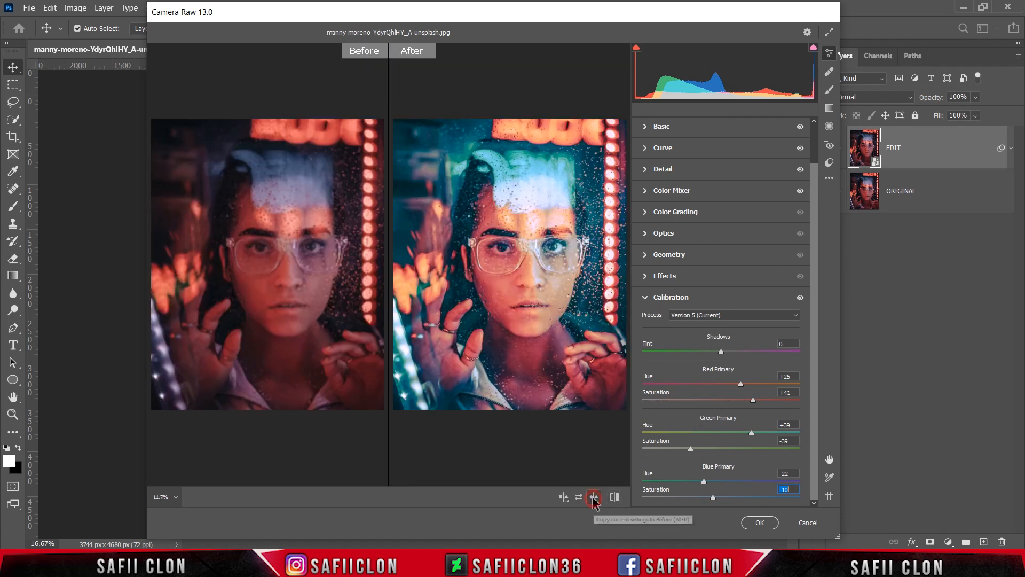
click(564, 497)
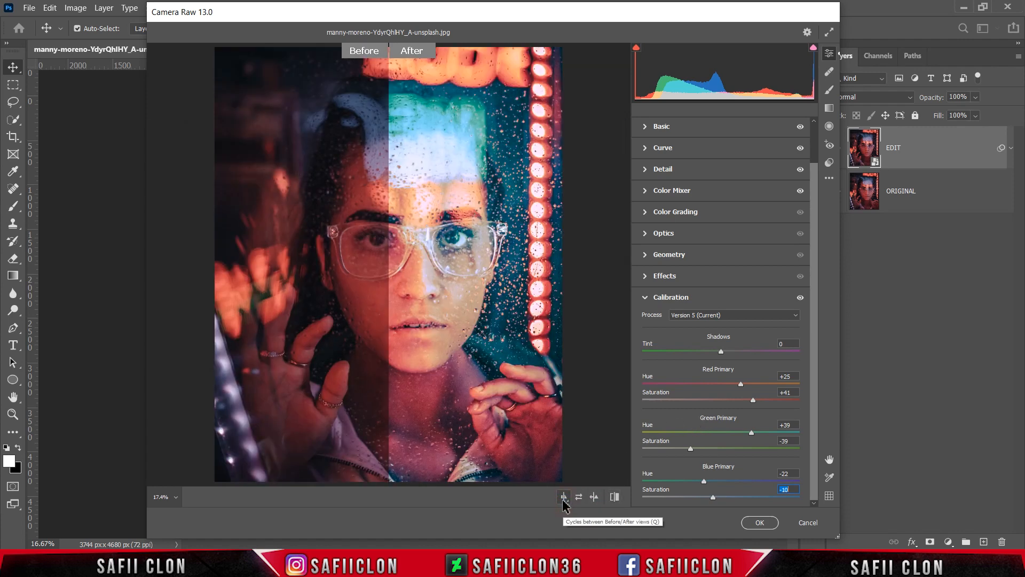
click(564, 498)
click(563, 498)
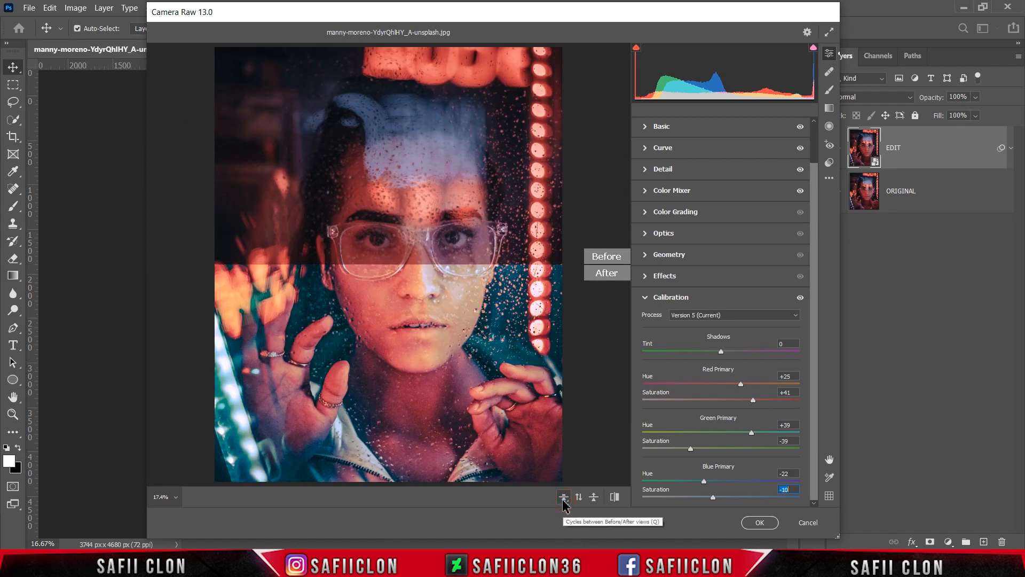
click(564, 498)
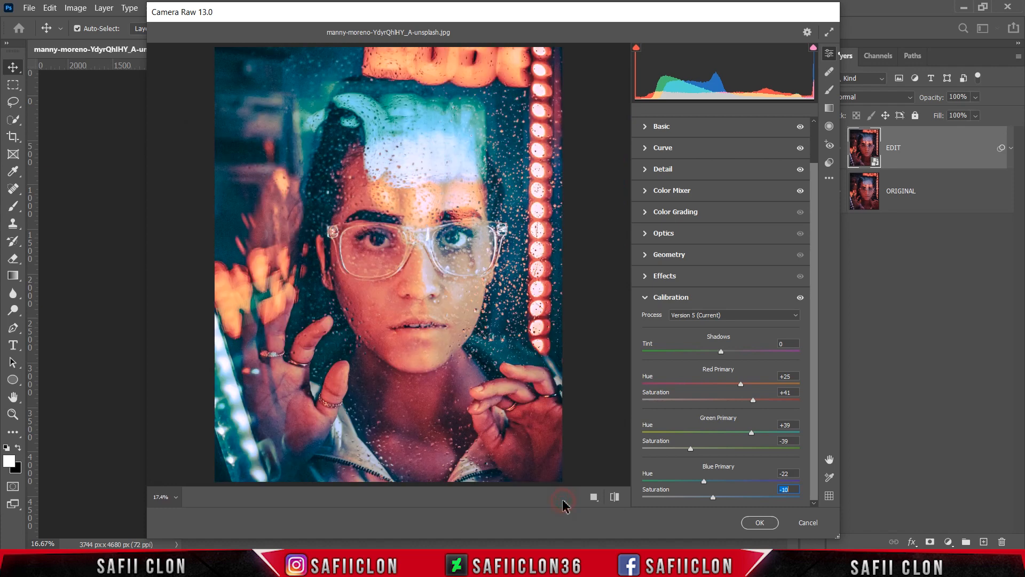
click(761, 523)
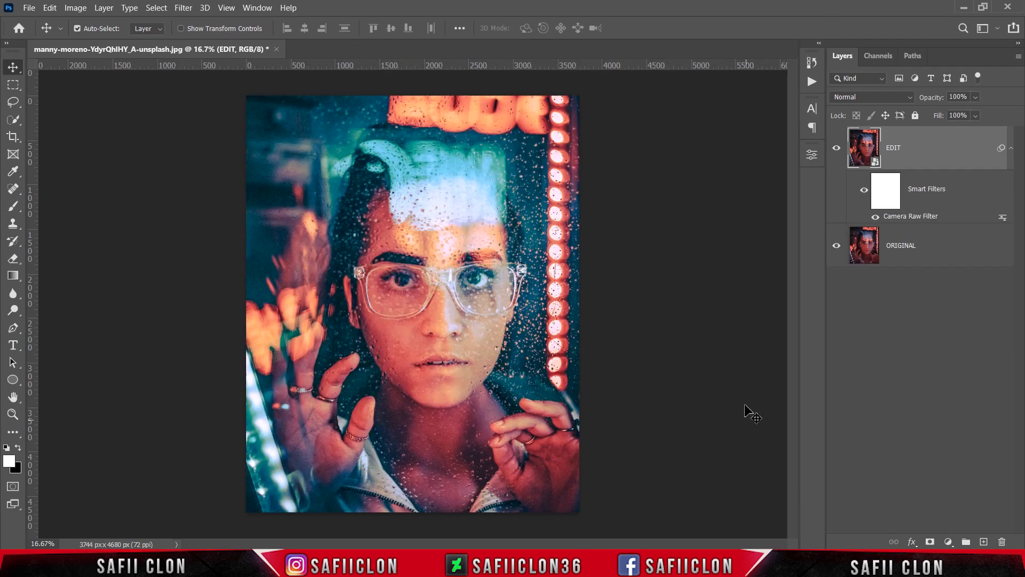
Toggle the EDIT layer's visibility off and on to compare the graded portrait with the original.
click(837, 153)
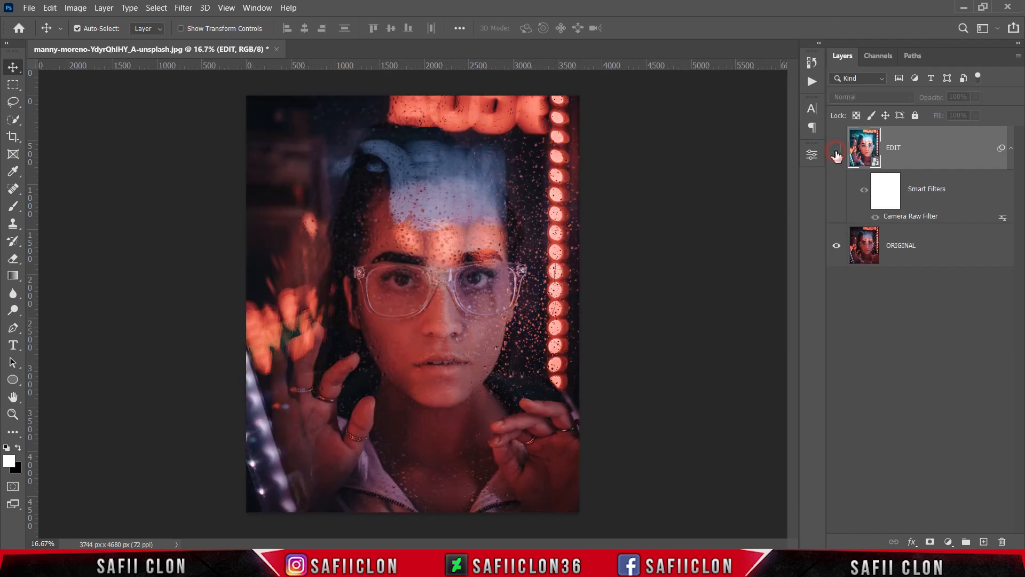
click(837, 153)
click(836, 154)
click(837, 154)
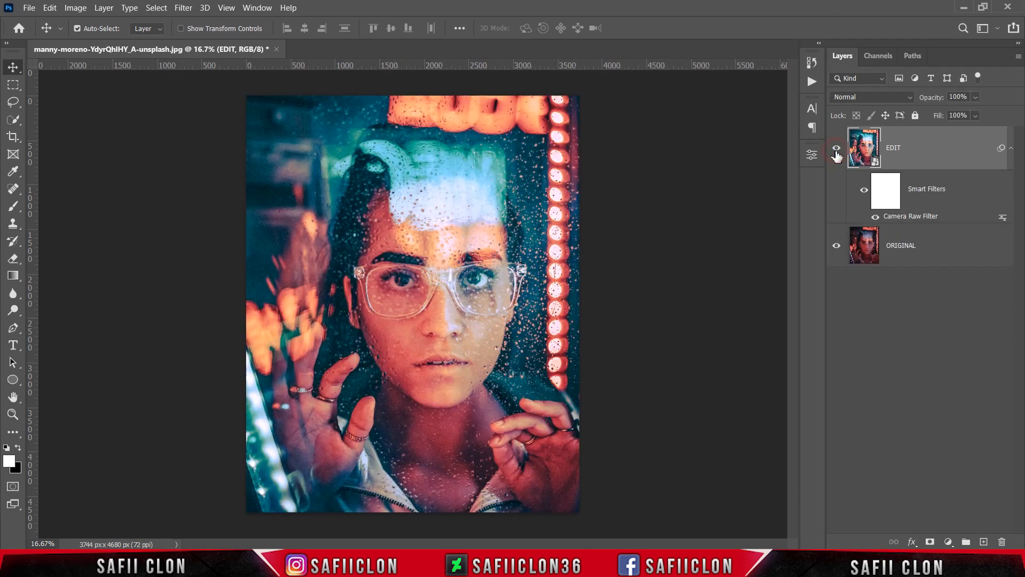
key(ctrl+minus)
key(ctrl+minus)
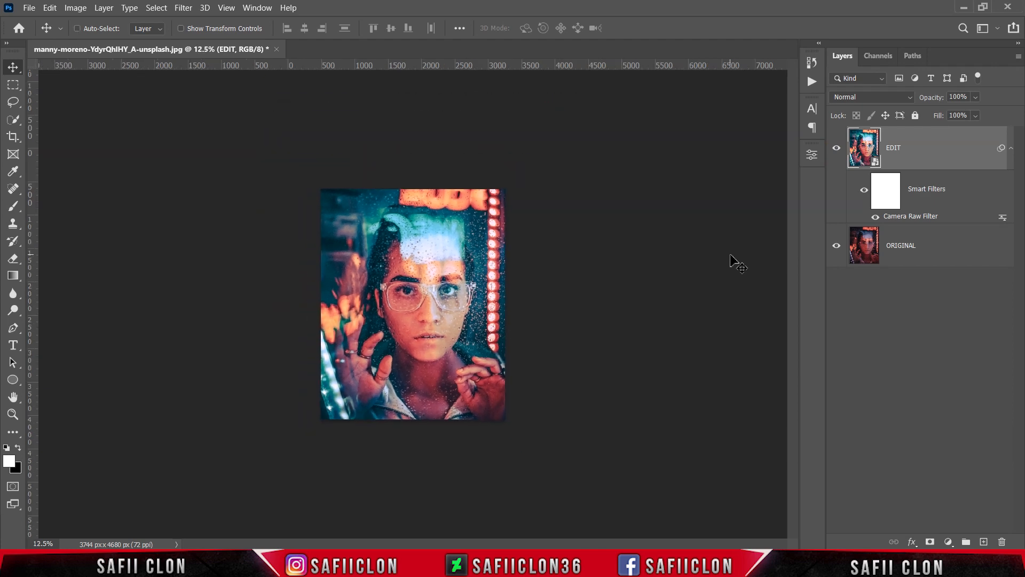
key(ctrl+plus)
key(ctrl+plus)
key(ctrl+plus)
key(ctrl+minus)
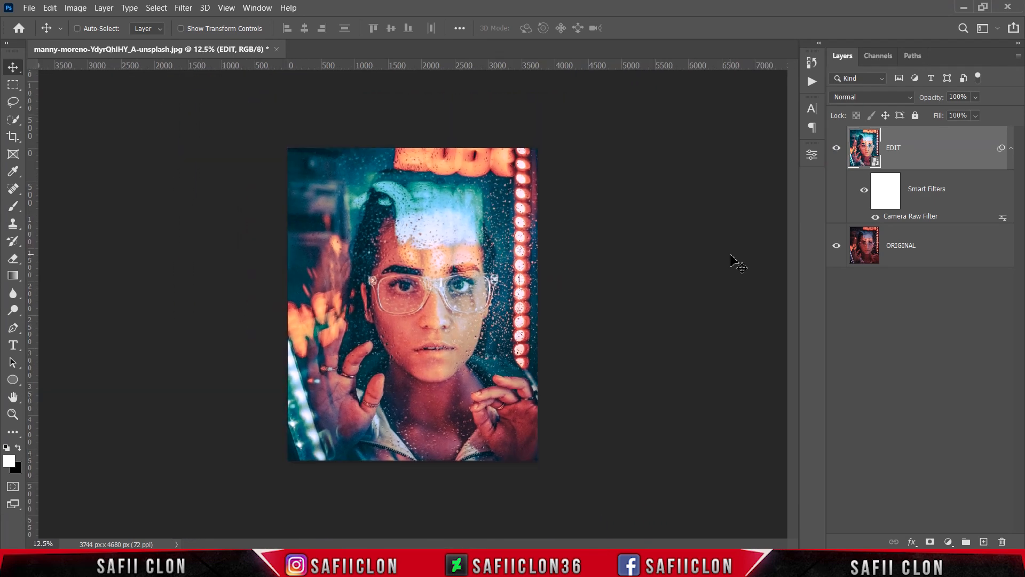